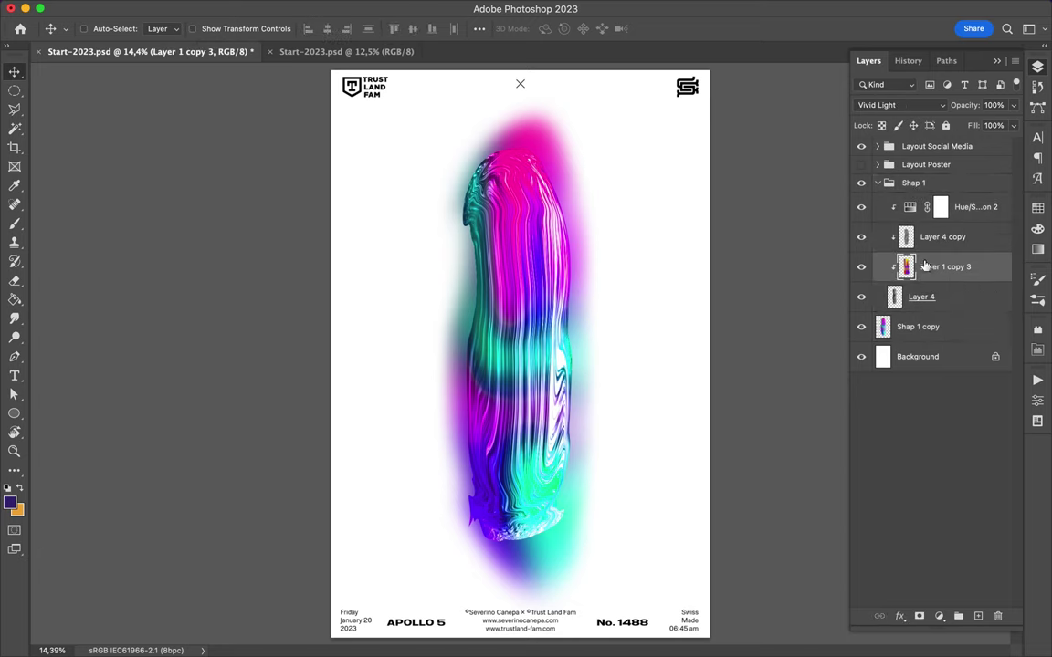
# - Set the Hue/Saturation hue to -13 for orange, red and purple tones, and delete the old glow layer
pyautogui.doubleClick(923, 202)
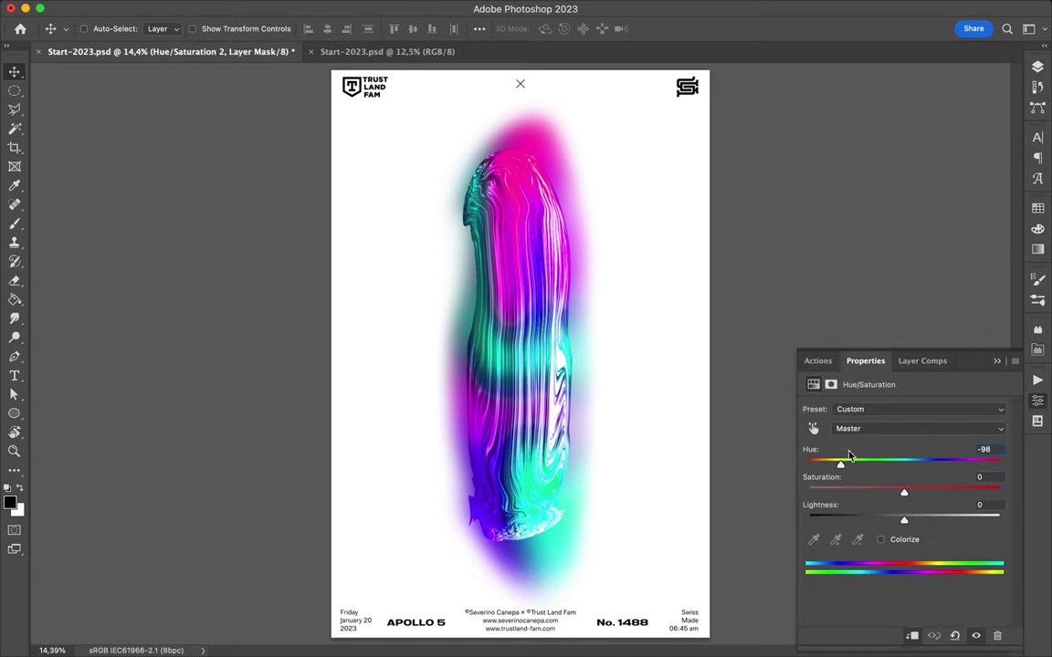
pyautogui.moveTo(838, 464); pyautogui.dragTo(892, 465)
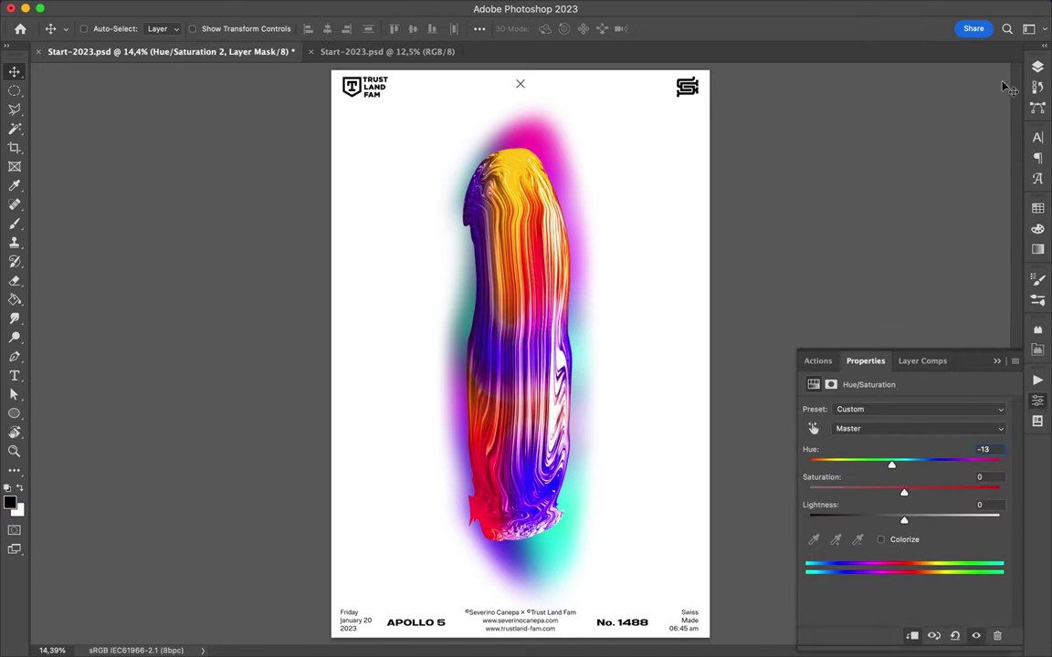
pyautogui.click(1037, 66)
pyautogui.moveTo(923, 206); pyautogui.dragTo(929, 350)
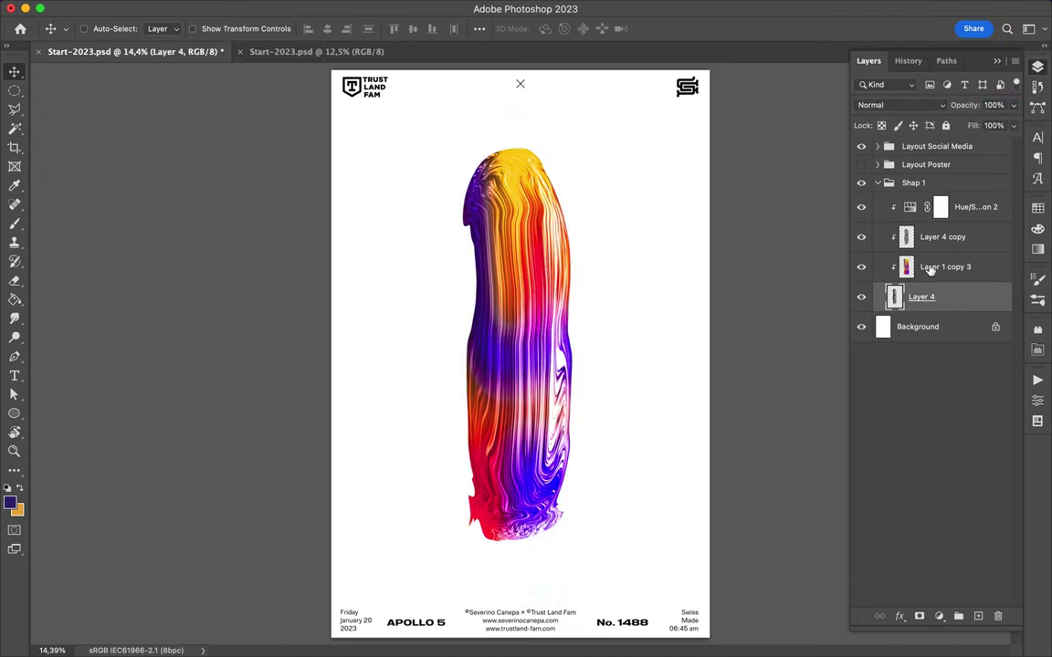
# - Apply a 147.1 px Gaussian Blur to the merged glow copy
pyautogui.click(338, 9)
pyautogui.moveTo(343, 196)
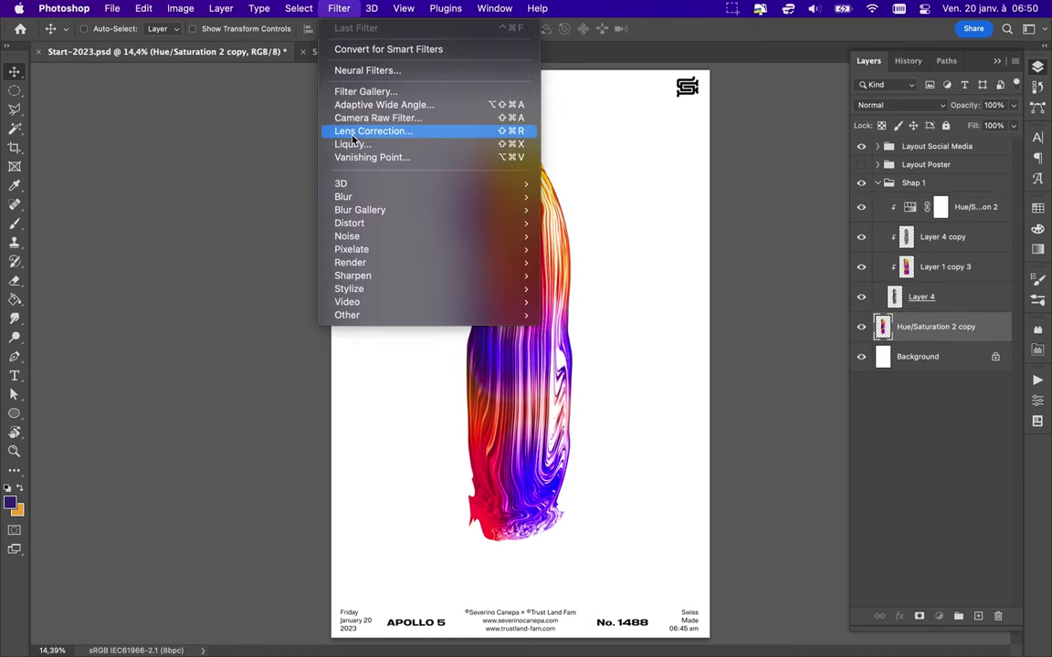
pyautogui.click(584, 251)
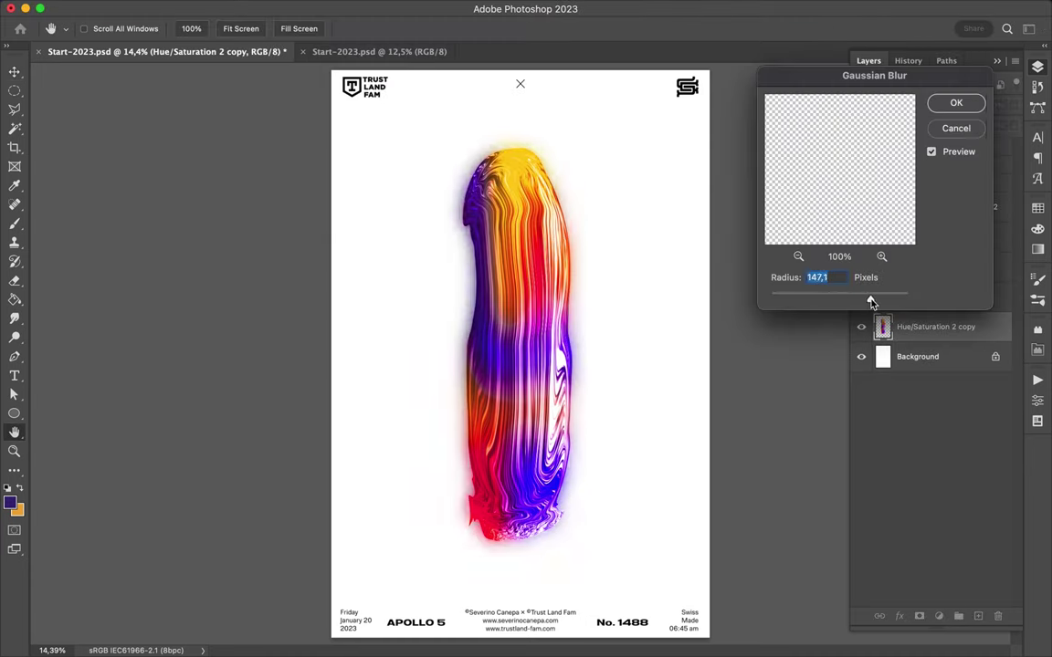
pyautogui.click(941, 107)
# - Warp the blurred glow outward so it spreads wider behind the liquid shape
pyautogui.hotkey('ctrl', 't')
pyautogui.rightClick(547, 282)
pyautogui.click(575, 401)
pyautogui.moveTo(442, 560); pyautogui.dragTo(436, 587)
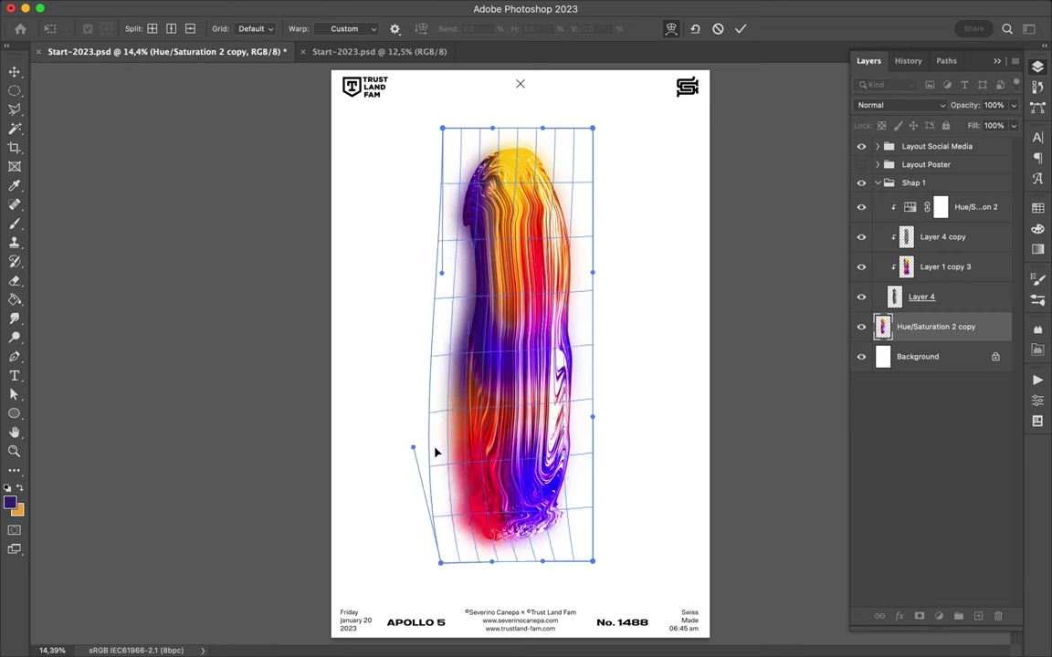
pyautogui.moveTo(593, 561); pyautogui.dragTo(645, 603)
pyautogui.moveTo(593, 271); pyautogui.dragTo(605, 230)
pyautogui.moveTo(542, 128); pyautogui.dragTo(546, 115)
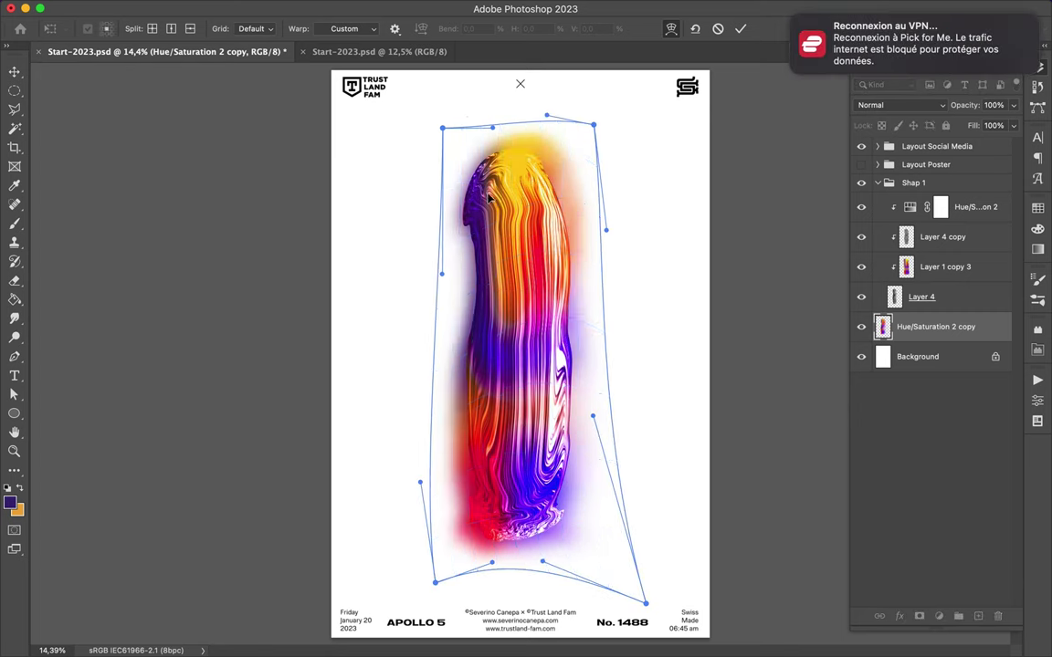
pyautogui.moveTo(452, 320); pyautogui.dragTo(465, 312)
pyautogui.moveTo(546, 115)
pyautogui.mouseDown()
pyautogui.moveTo(547, 157)
pyautogui.moveTo(604, 262)
pyautogui.mouseUp()
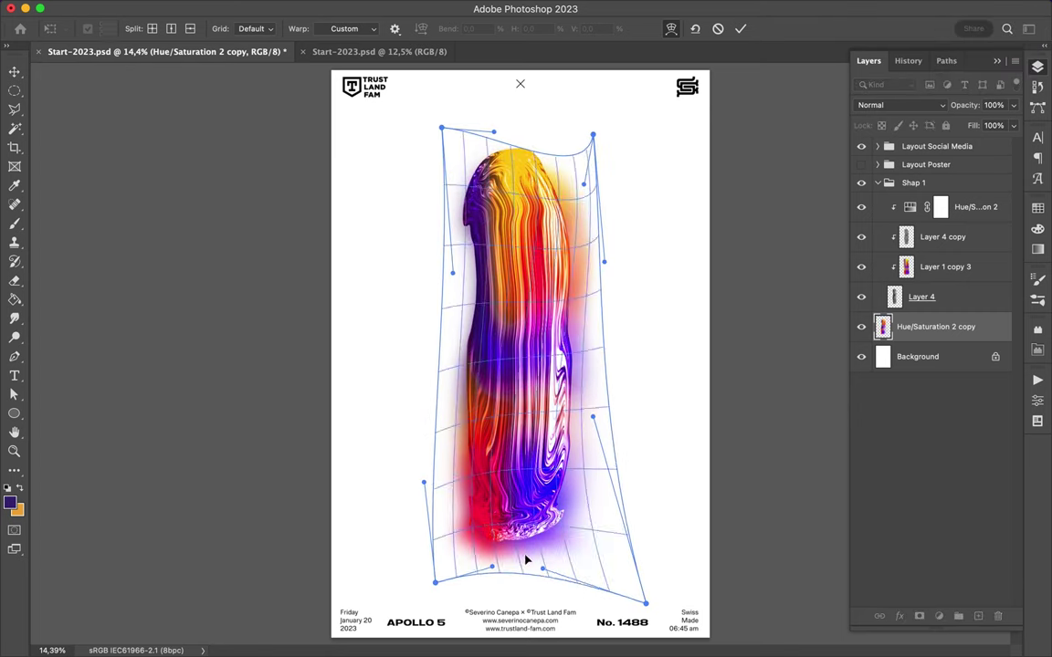
pyautogui.press('Return')
pyautogui.click(876, 183)
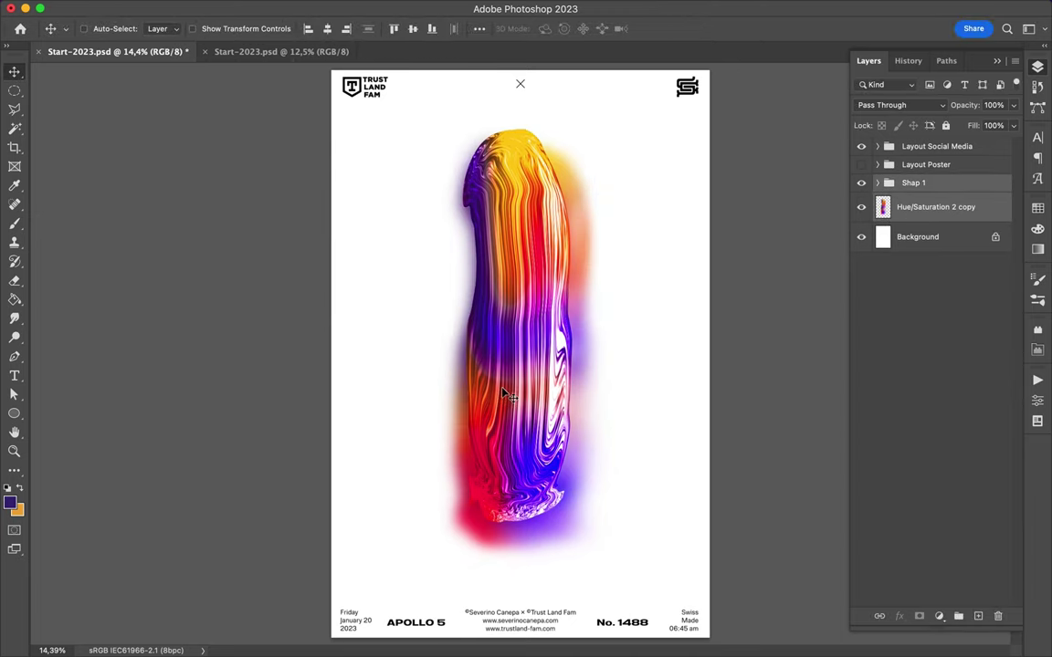
# - Centre the glow relative to the canvas
pyautogui.click(480, 29)
pyautogui.click(512, 162)
pyautogui.click(435, 70)
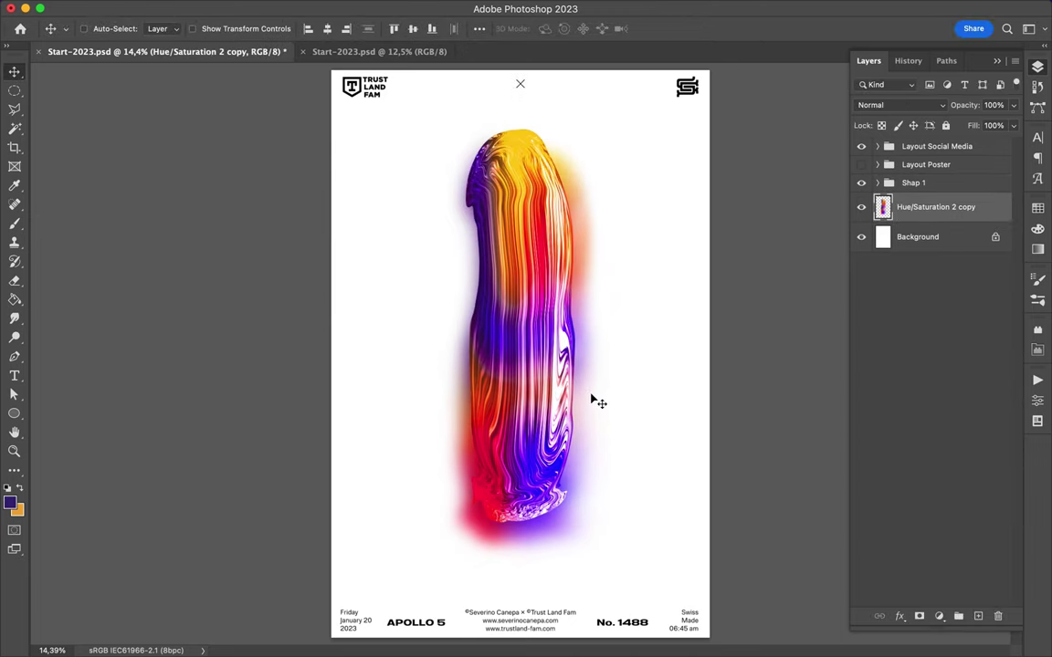
pyautogui.scroll(-2, 589, 371)
# - Draw a light grey rectangle covering the poster's right half
pyautogui.click(162, 28)
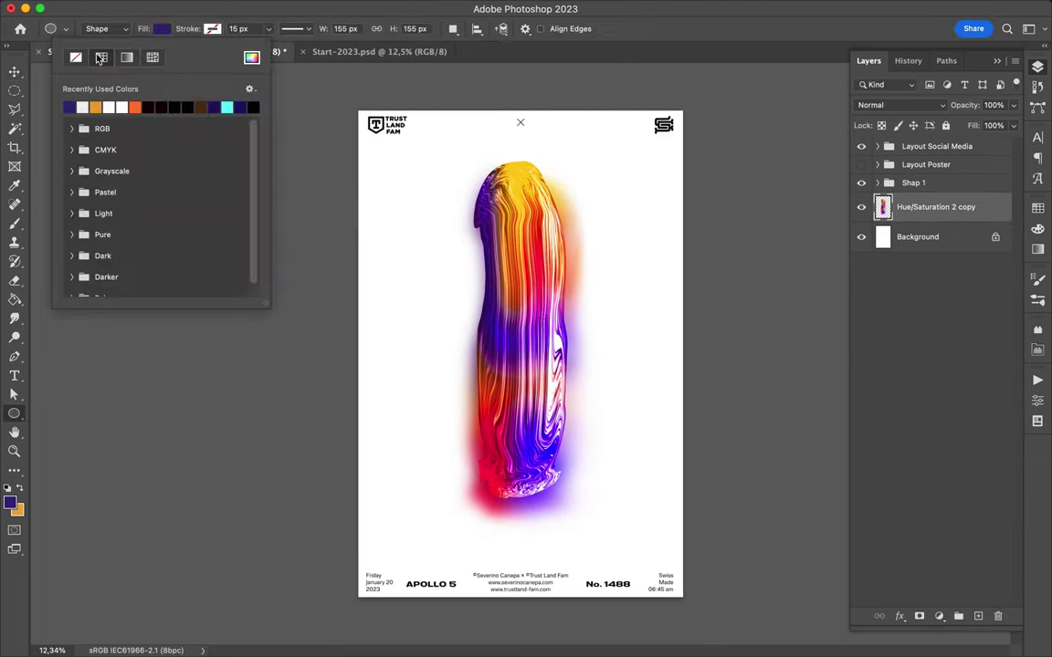
pyautogui.moveTo(499, 126); pyautogui.dragTo(541, 92)
pyautogui.hotkey('ctrl', 'z')
pyautogui.hotkey('ctrl', 'u')
pyautogui.press('Escape')
pyautogui.rightClick(14, 413)
pyautogui.click(81, 412)
pyautogui.moveTo(522, 106); pyautogui.dragTo(690, 592)
# - Move the grey rectangle layer below the glow layer
pyautogui.press('v')
pyautogui.scroll(5, 542, 191)
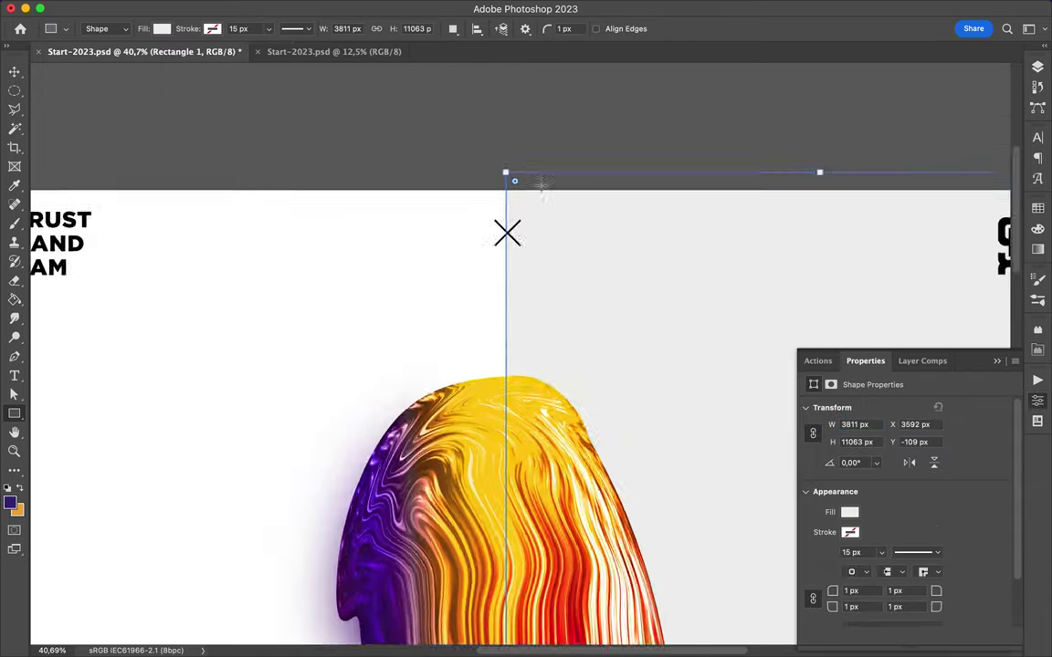
pyautogui.scroll(5, 543, 187)
pyautogui.scroll(-15, 545, 185)
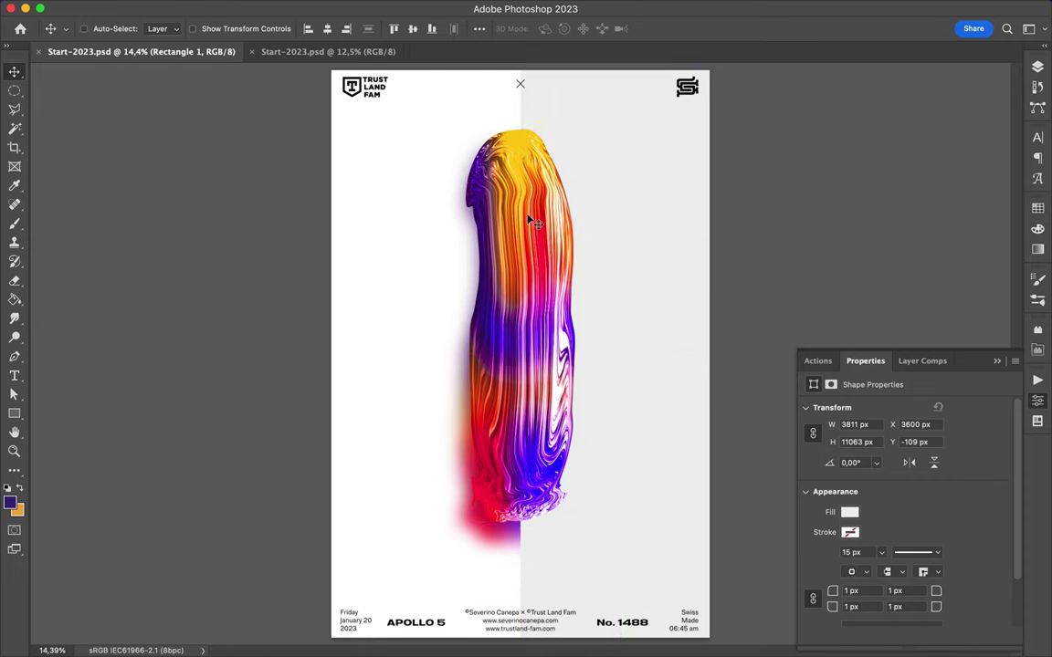
pyautogui.press('F7')
pyautogui.hotkey('ctrl', '[')
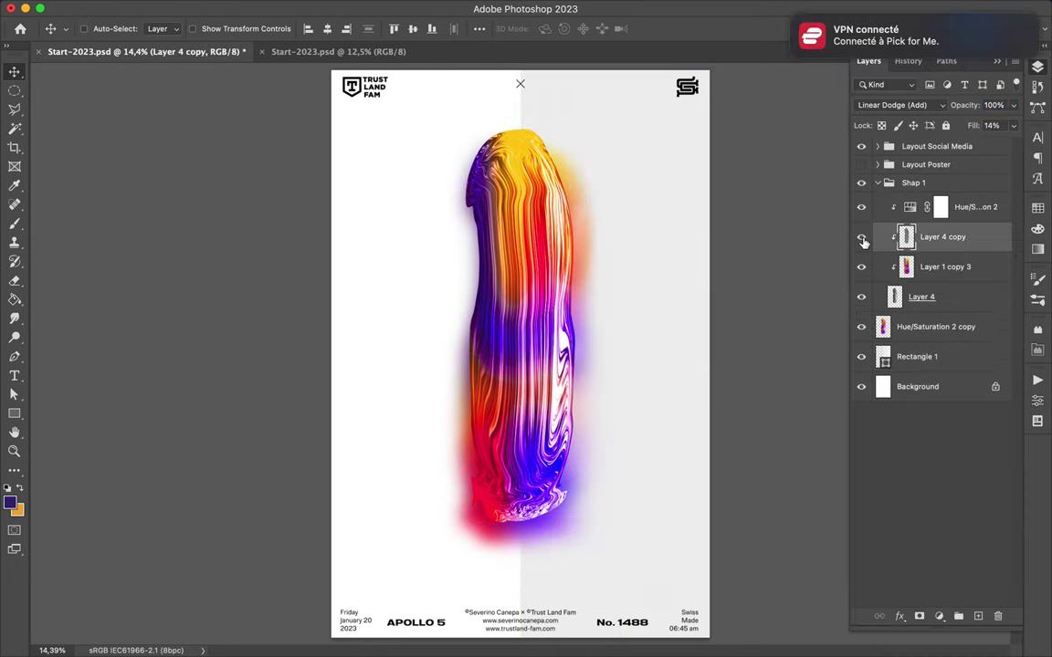
pyautogui.click(732, 8)
# - Draw a purple triangle in the bottom-left corner, layered just above the grey panel
pyautogui.moveTo(489, 370)
pyautogui.mouseDown()
pyautogui.moveTo(507, 318)
pyautogui.moveTo(527, 331)
pyautogui.mouseUp()
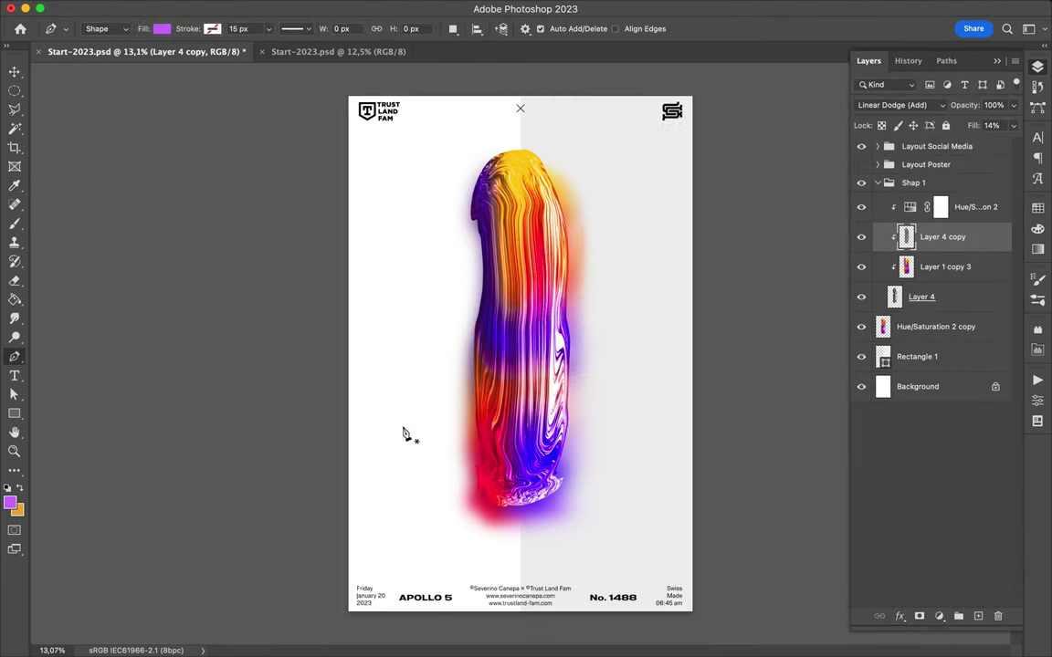
pyautogui.moveTo(388, 614); pyautogui.dragTo(475, 610)
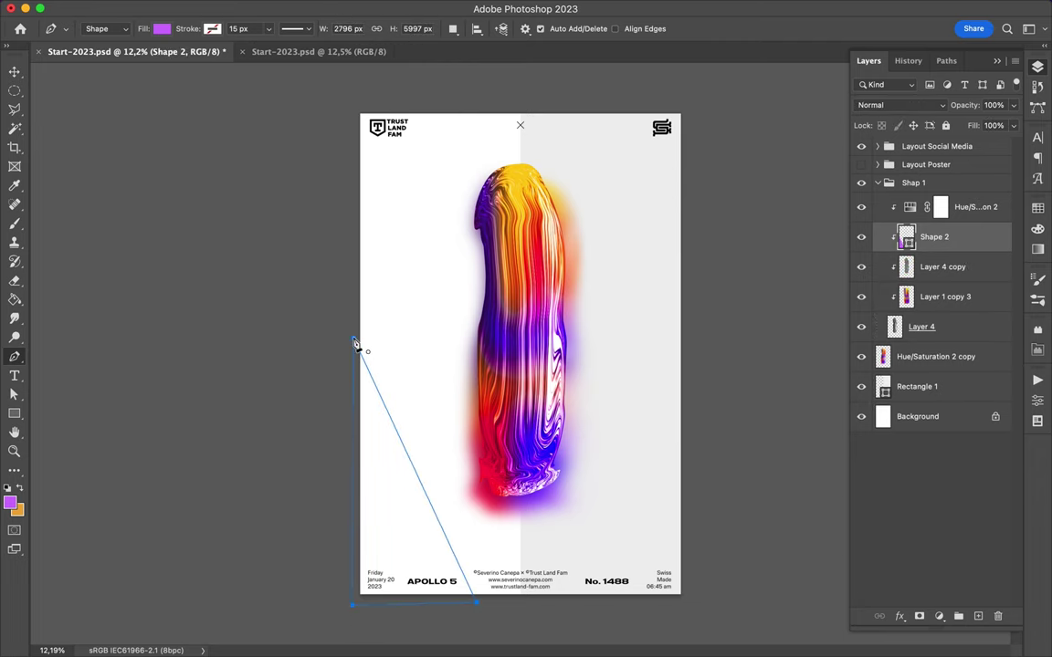
pyautogui.moveTo(916, 279); pyautogui.dragTo(913, 371)
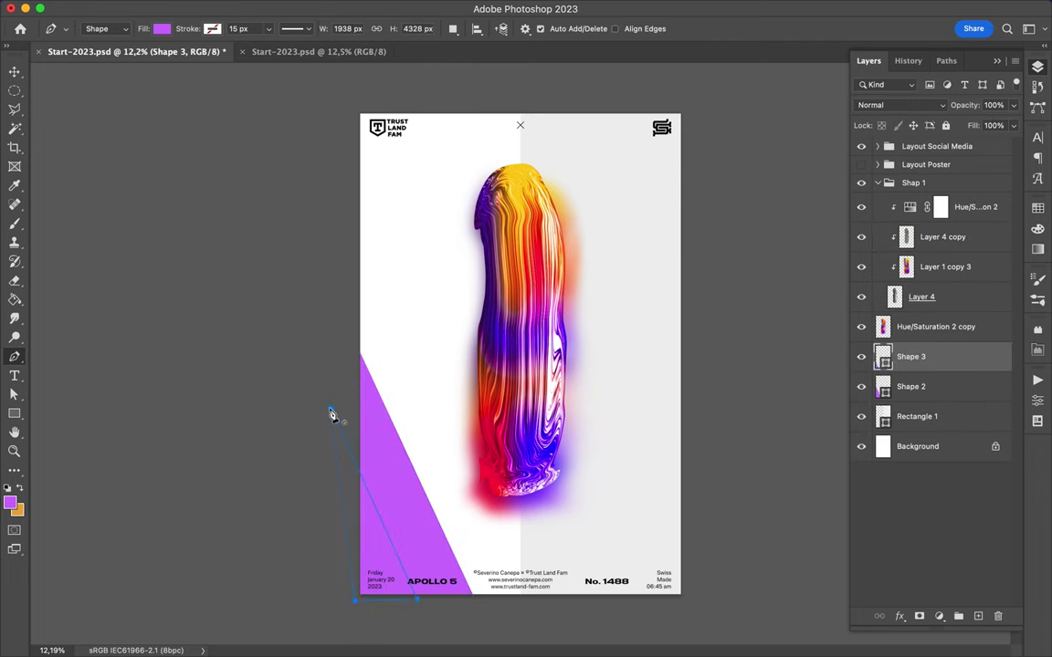
pyautogui.press('a')
pyautogui.click(348, 402)
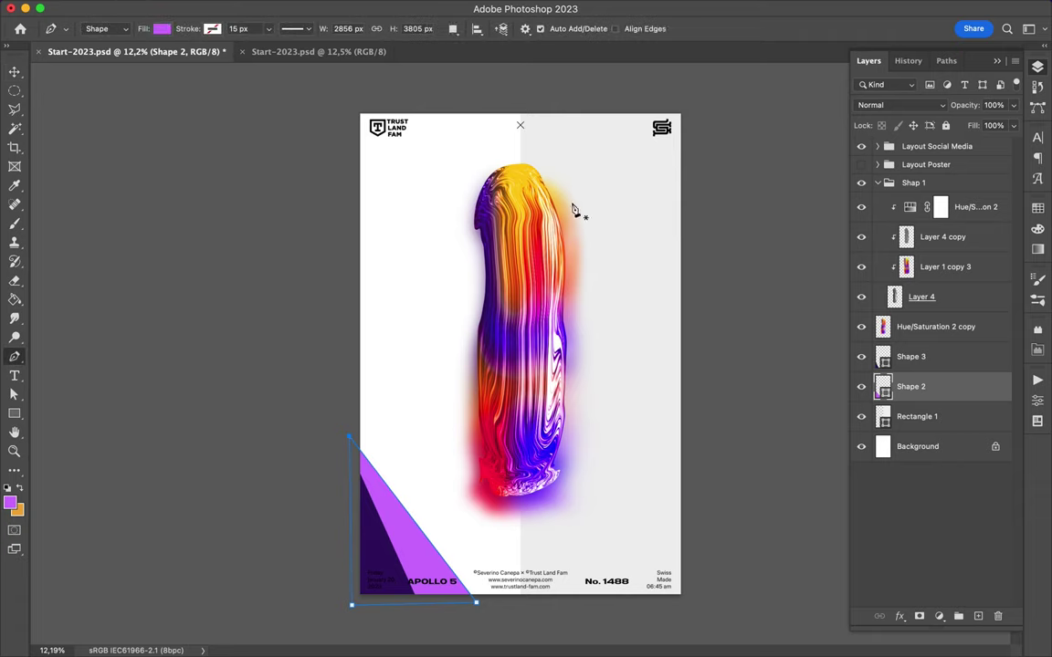
# - Add a dark purple triangle in the top-right corner
pyautogui.click(726, 218)
pyautogui.click(683, 104)
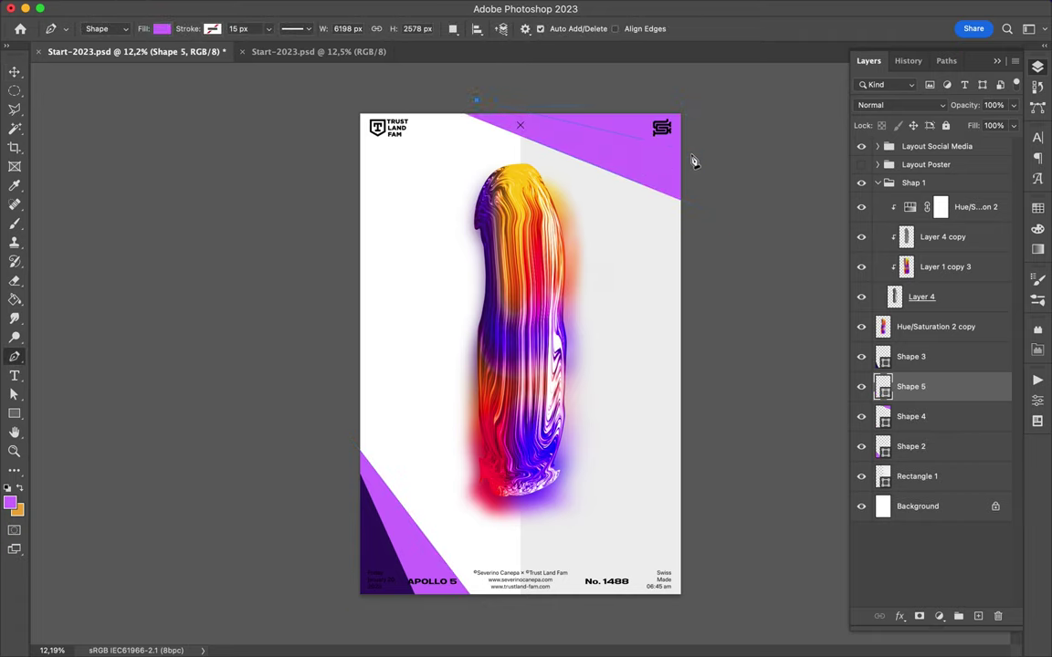
pyautogui.press('v')
pyautogui.click(416, 544)
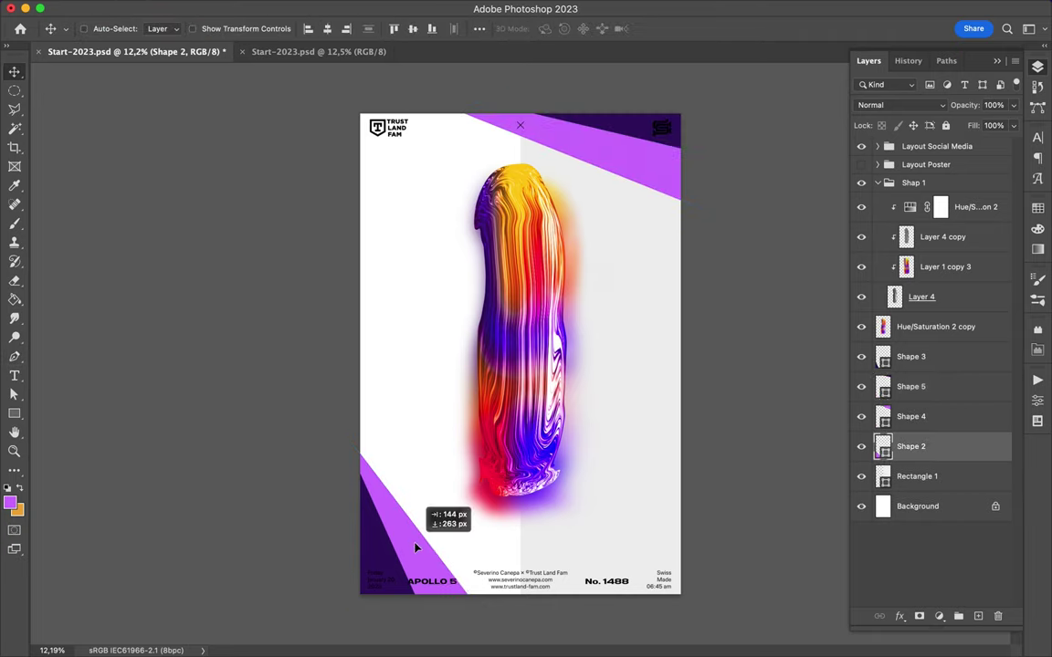
# - Add the LIQUID title text on the left side
pyautogui.scroll(3, 457, 484)
pyautogui.write('t')
pyautogui.write('ID')
pyautogui.press('Escape')
# - Set the LIQUID title to the TT Travels font in dark purple
pyautogui.click(654, 28)
pyautogui.click(946, 159)
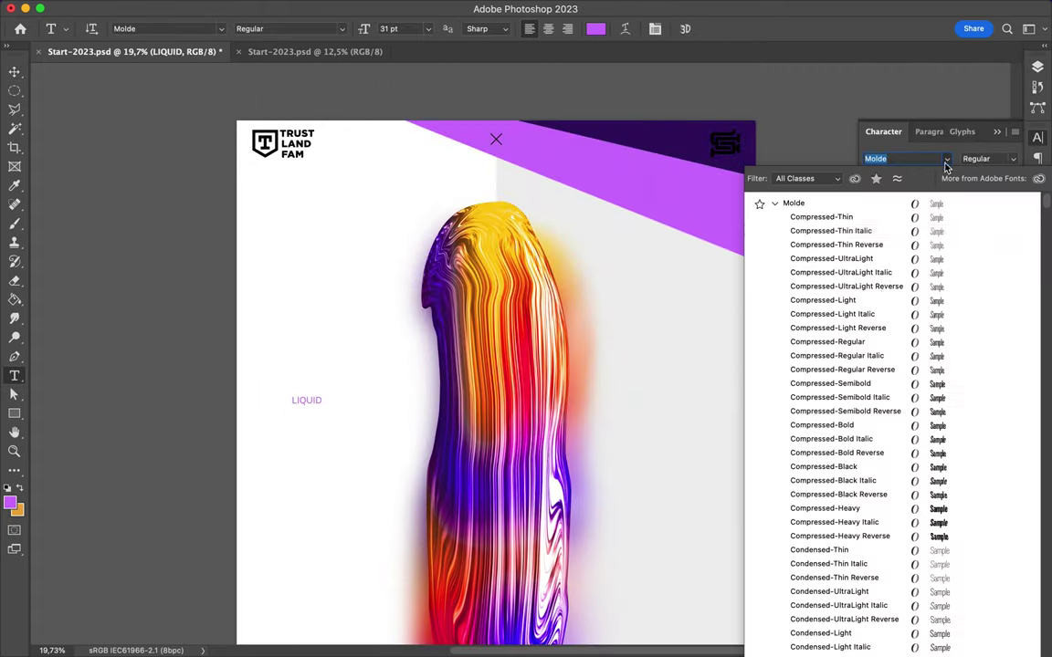
pyautogui.scroll(-10, 880, 293)
pyautogui.scroll(-10, 880, 301)
pyautogui.click(803, 533)
pyautogui.click(1037, 208)
pyautogui.click(870, 247)
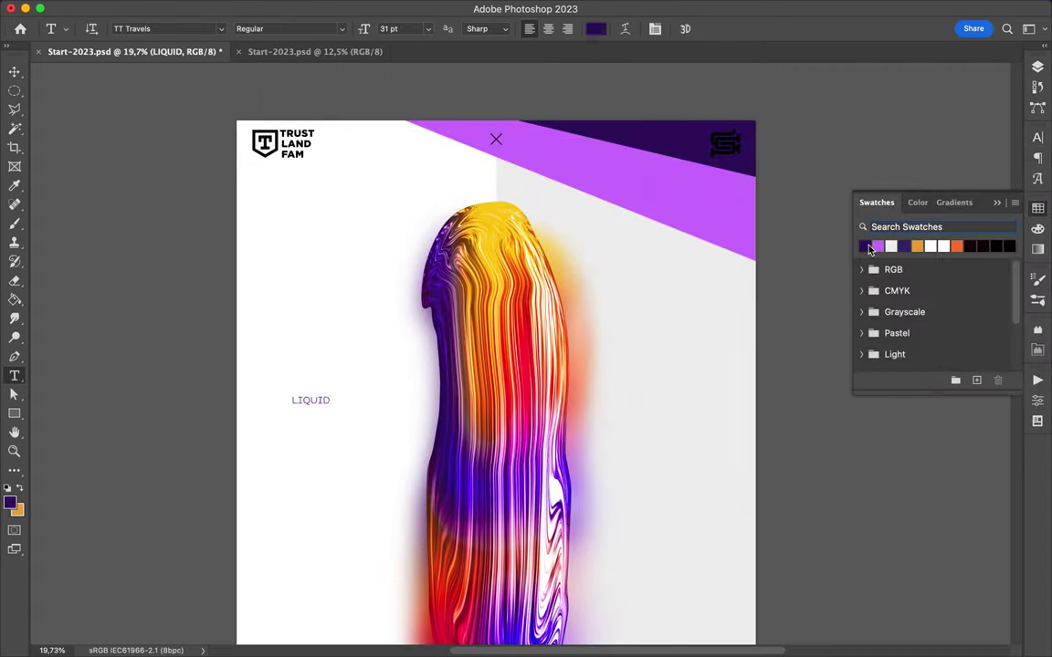
# - Enlarge the LIQUID title with a free transform
pyautogui.hotkey('ctrl', 't')
pyautogui.moveTo(330, 394); pyautogui.dragTo(372, 352)
pyautogui.scroll(-3, 350, 391)
pyautogui.hscroll(1, 361, 302)
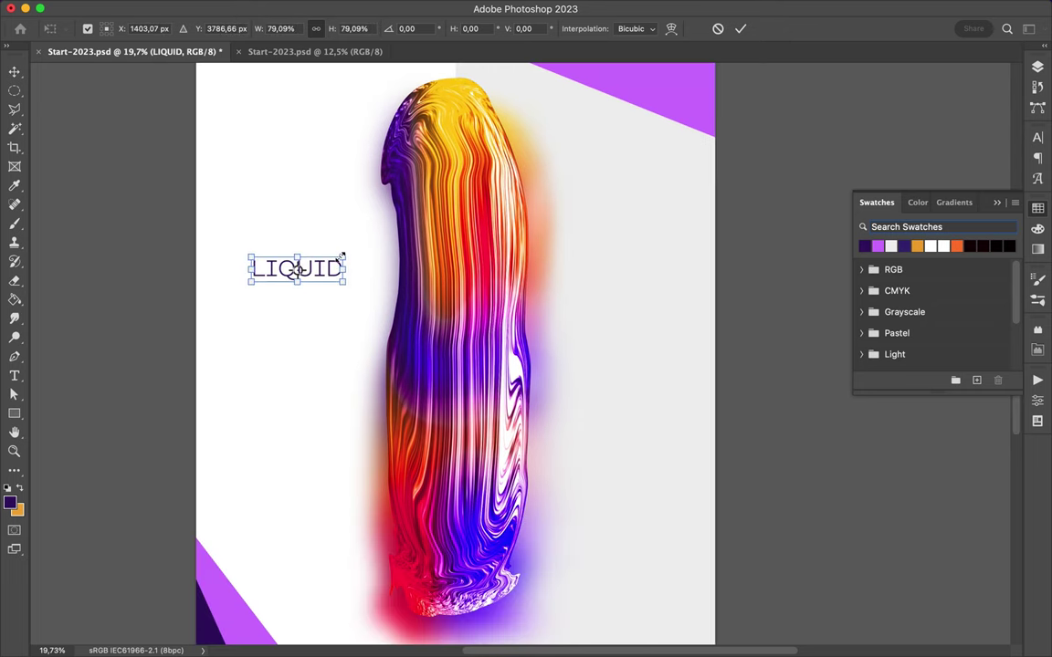
pyautogui.press('Return')
# - Duplicate the title to the right, change it to '#19', and fit the poster in view
pyautogui.click(1038, 138)
pyautogui.write('800')
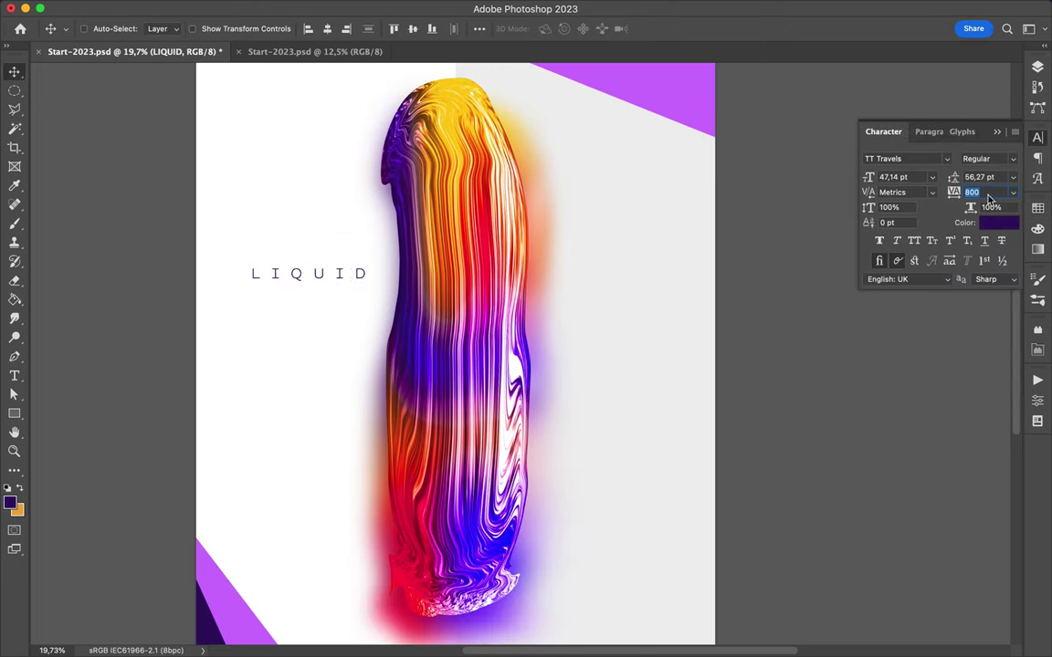
pyautogui.moveTo(292, 385); pyautogui.dragTo(627, 396)
pyautogui.doubleClick(622, 390)
pyautogui.write('#19')
pyautogui.hotkey('ctrl', 'Return')
pyautogui.hotkey('ctrl', '0')
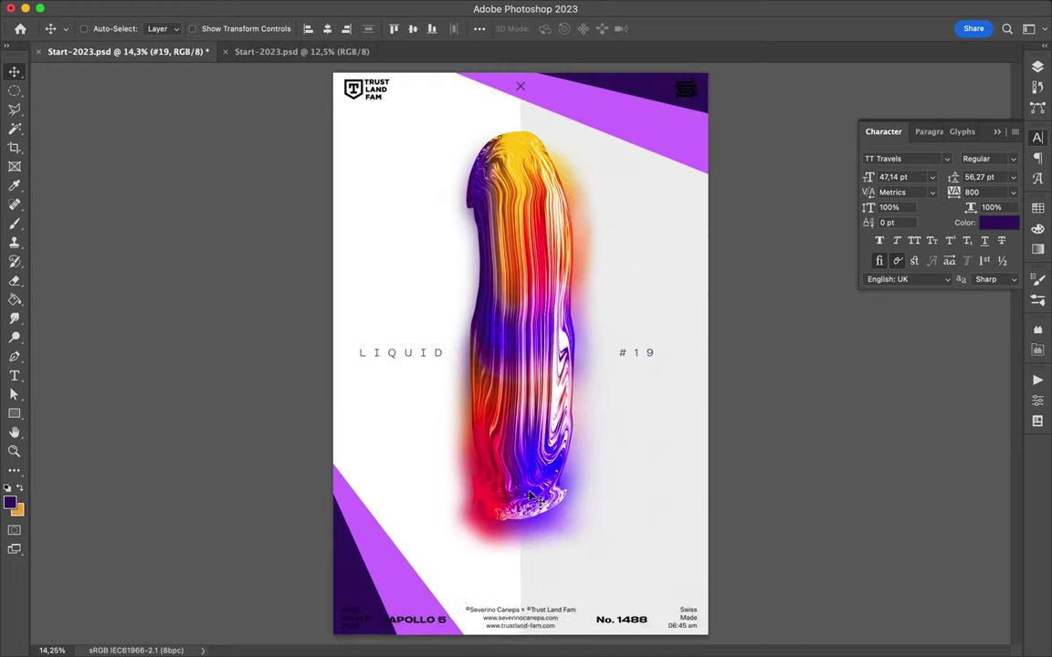
pyautogui.keyDown('ctrl'); pyautogui.click(566, 110); pyautogui.keyUp('ctrl')
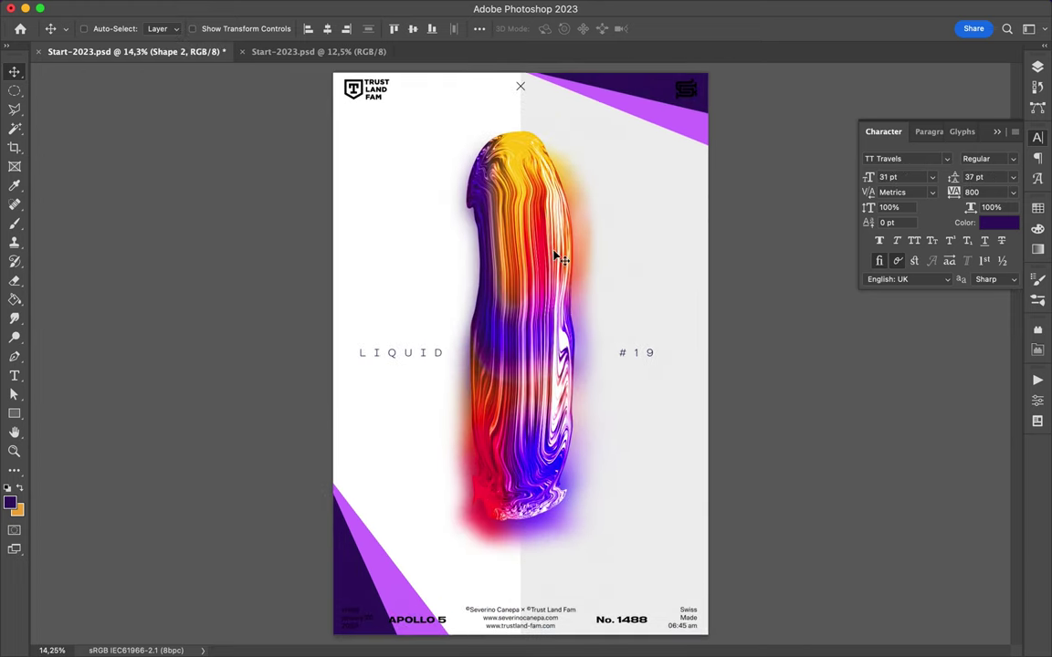
# - Draw a purple circle bulging from the poster's right edge
pyautogui.rightClick(343, 585)
pyautogui.click(361, 584)
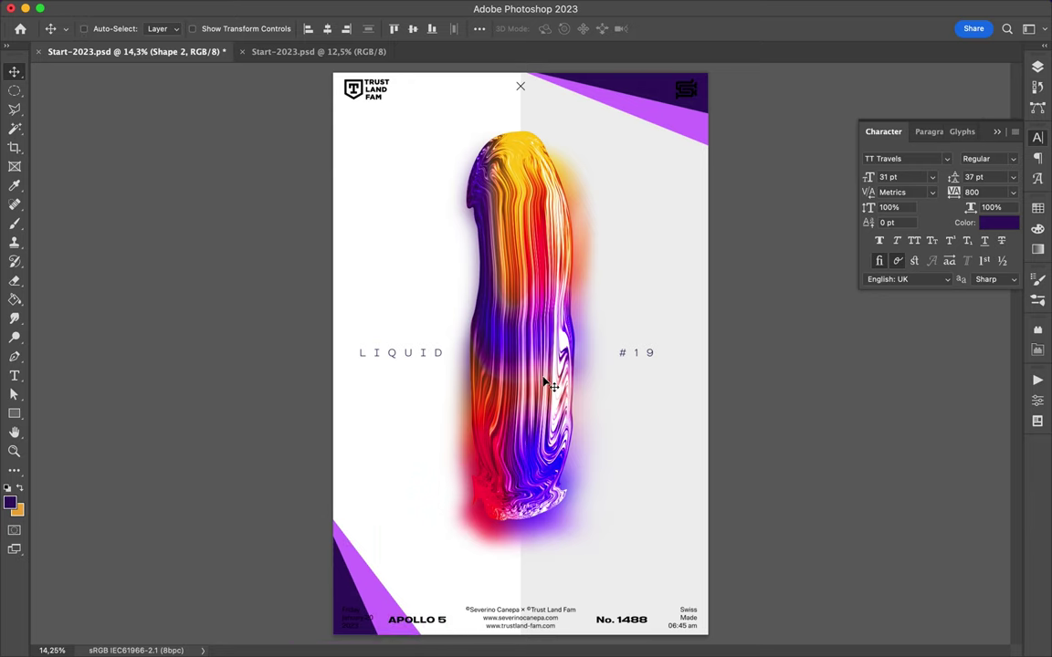
pyautogui.hotkey('shift', 'u')
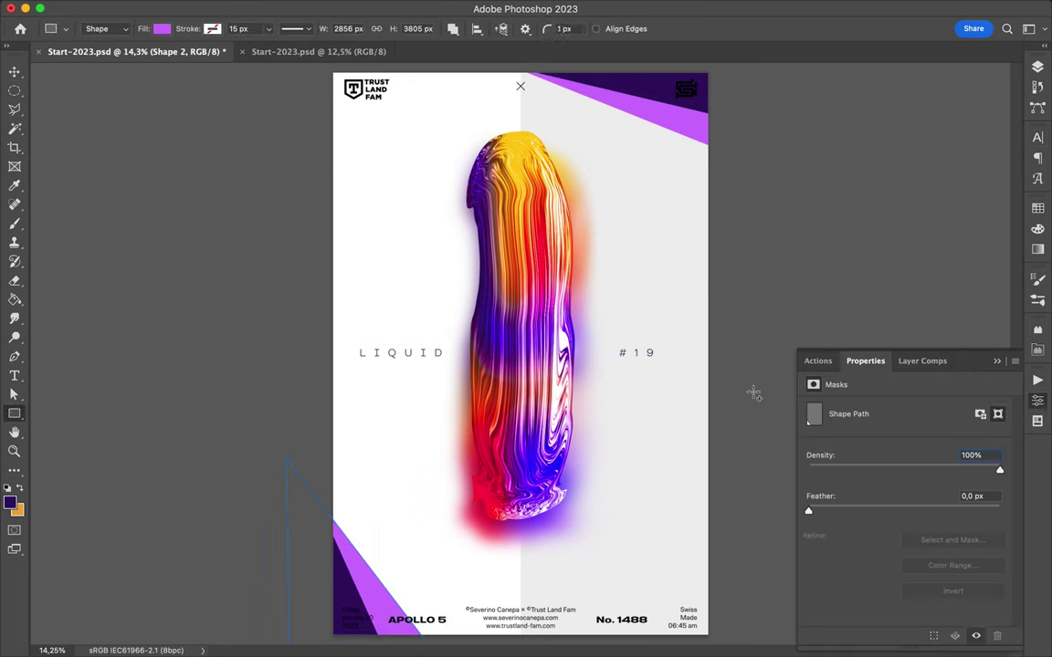
pyautogui.press('v')
pyautogui.moveTo(645, 278)
pyautogui.mouseDown()
pyautogui.moveTo(659, 331)
pyautogui.moveTo(263, 292)
pyautogui.moveTo(251, 271)
pyautogui.moveTo(361, 198)
pyautogui.moveTo(390, 202)
pyautogui.mouseUp()
# - Copy the circle as an unfilled ring with a sampled stroke colour and a thicker stroke width
pyautogui.press('u')
pyautogui.click(173, 28)
pyautogui.click(118, 41)
pyautogui.press('i')
pyautogui.click(485, 235)
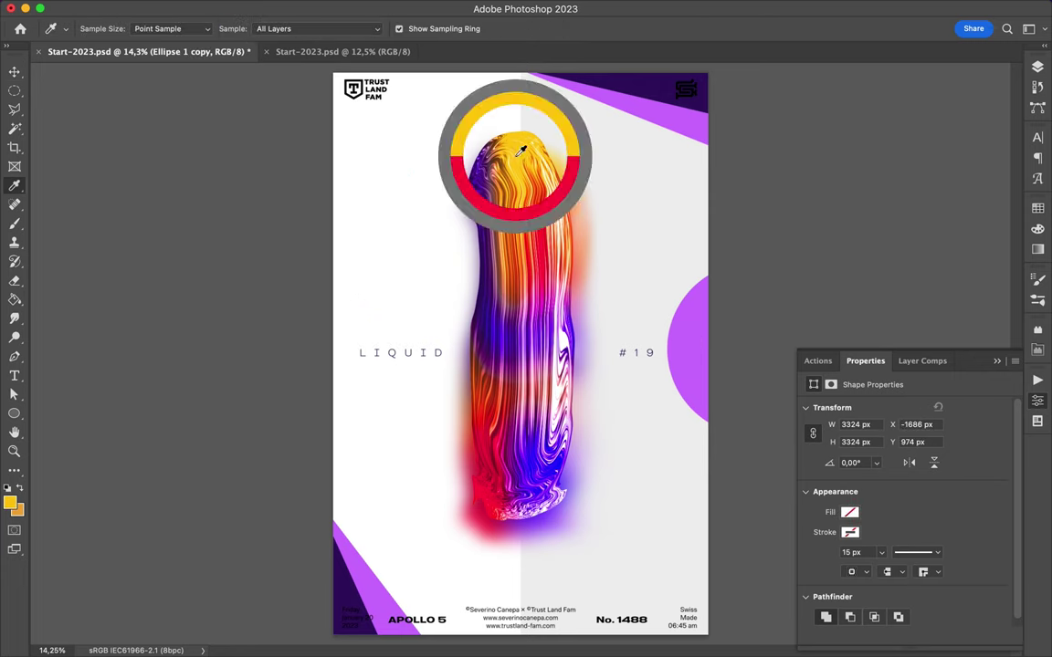
pyautogui.click(523, 153)
pyautogui.press('u')
pyautogui.click(242, 28)
pyautogui.click(174, 106)
pyautogui.write('205vv')
pyautogui.moveTo(347, 182)
pyautogui.mouseDown()
pyautogui.moveTo(391, 183)
pyautogui.moveTo(394, 207)
pyautogui.mouseUp()
# - Make the ring's stroke dark purple and centre it behind the liquid shape
pyautogui.press('a')
pyautogui.click(269, 28)
pyautogui.click(185, 106)
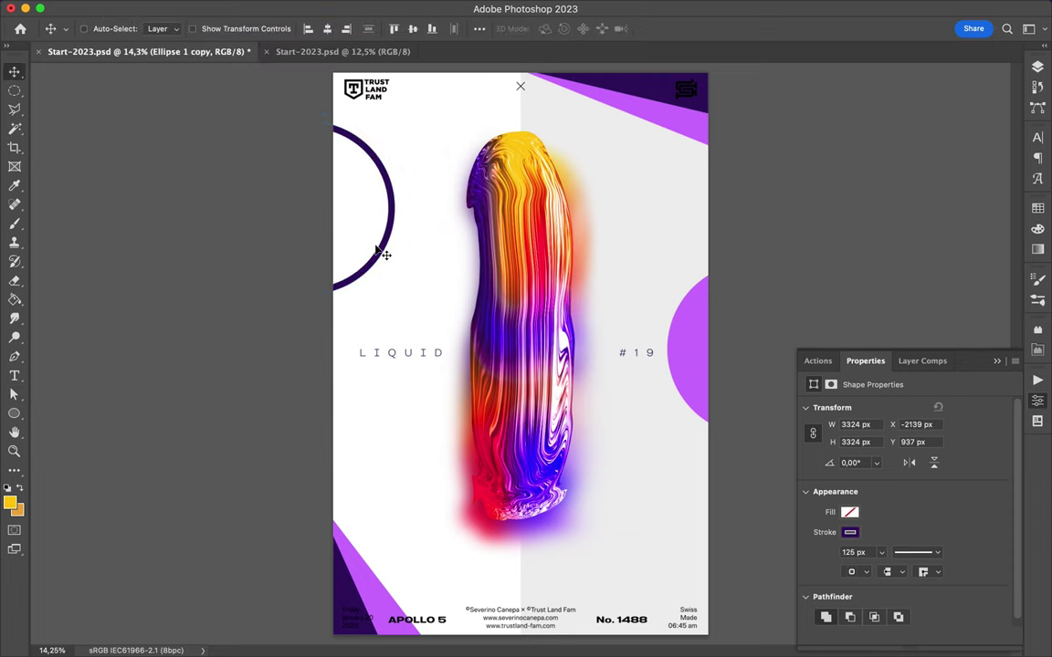
pyautogui.moveTo(376, 249); pyautogui.dragTo(599, 296)
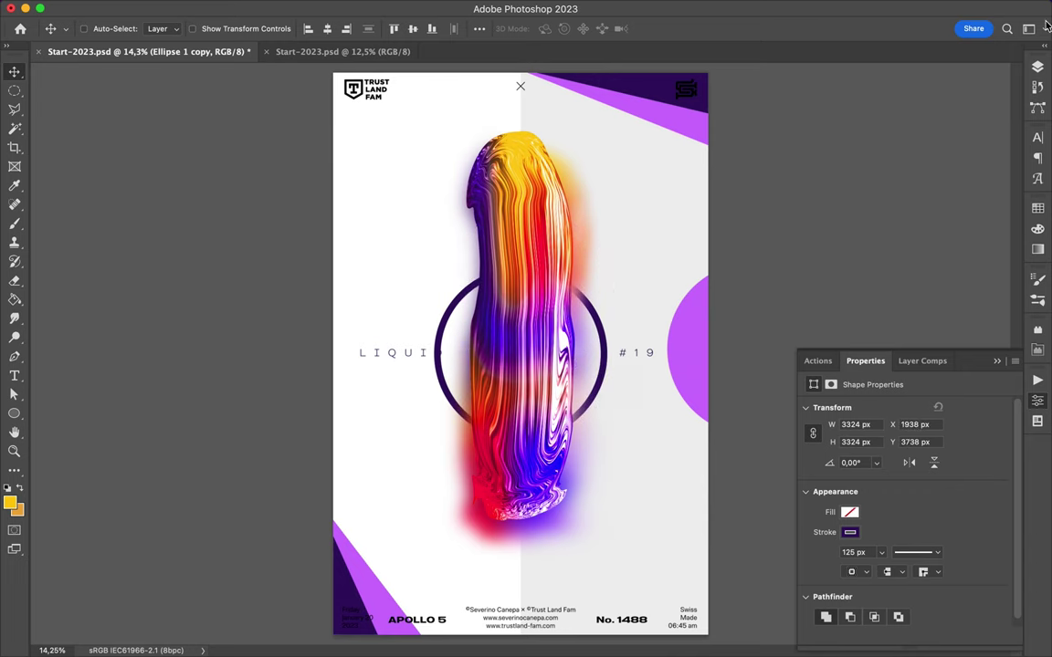
pyautogui.click(1037, 67)
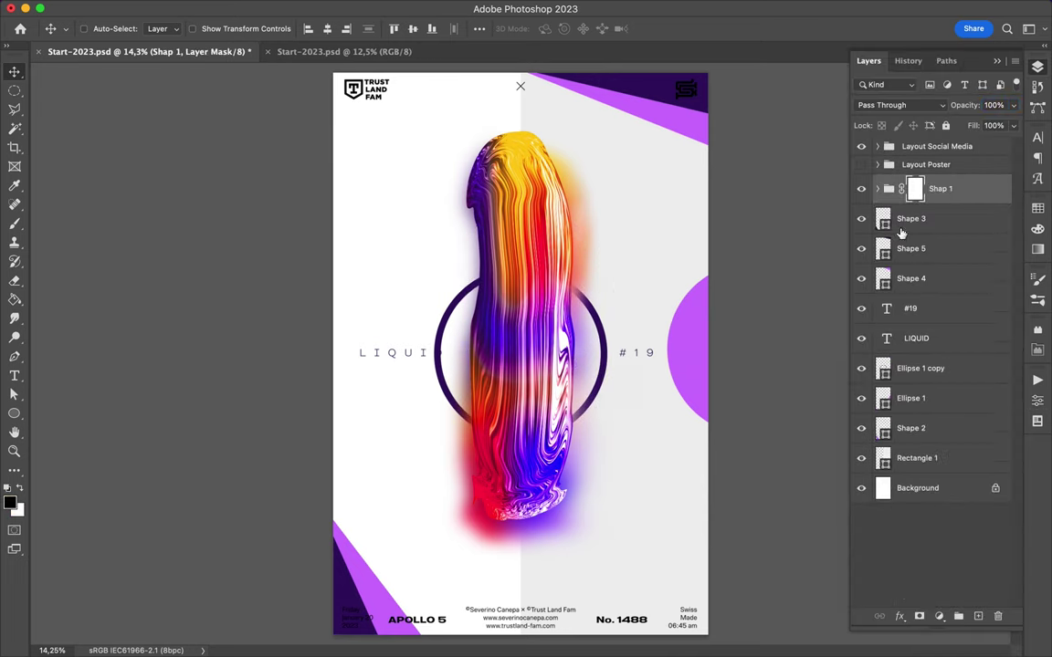
# - Use the Ellipse 1 copy ring and the Shap 1 group mask to hide the liquid below the ring
pyautogui.click(885, 369)
pyautogui.rightClick(959, 370)
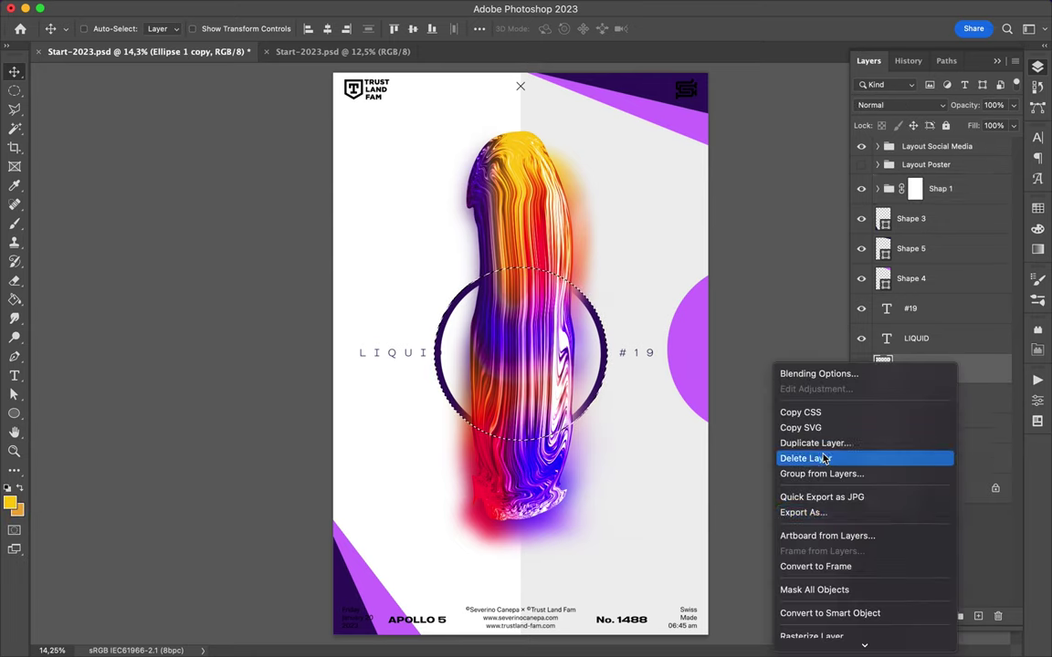
pyautogui.click(825, 458)
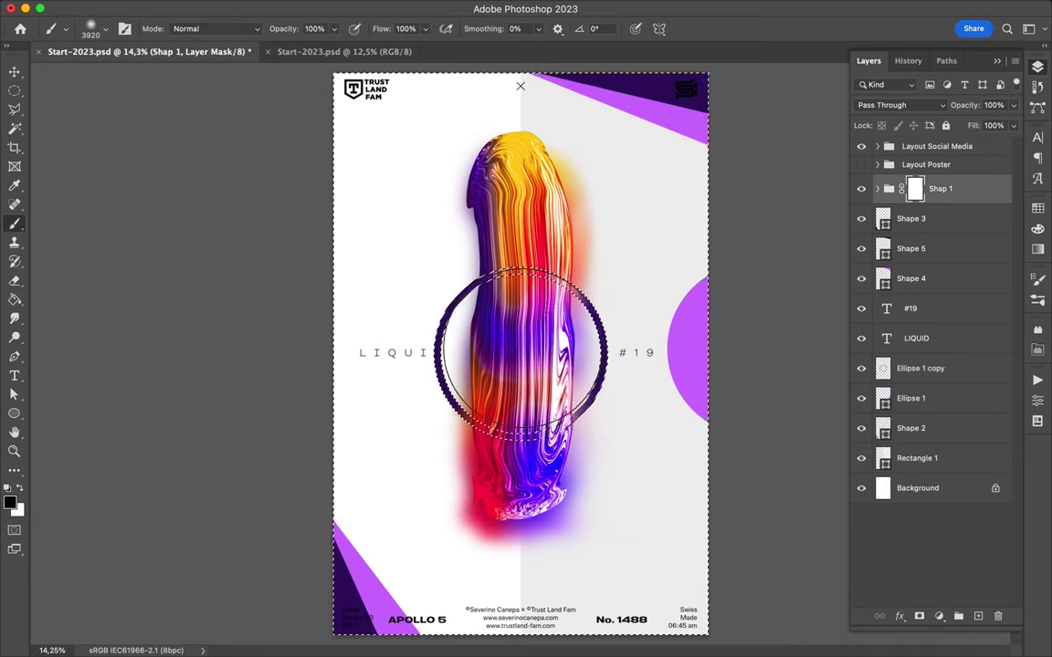
pyautogui.click(105, 29)
pyautogui.press('Escape')
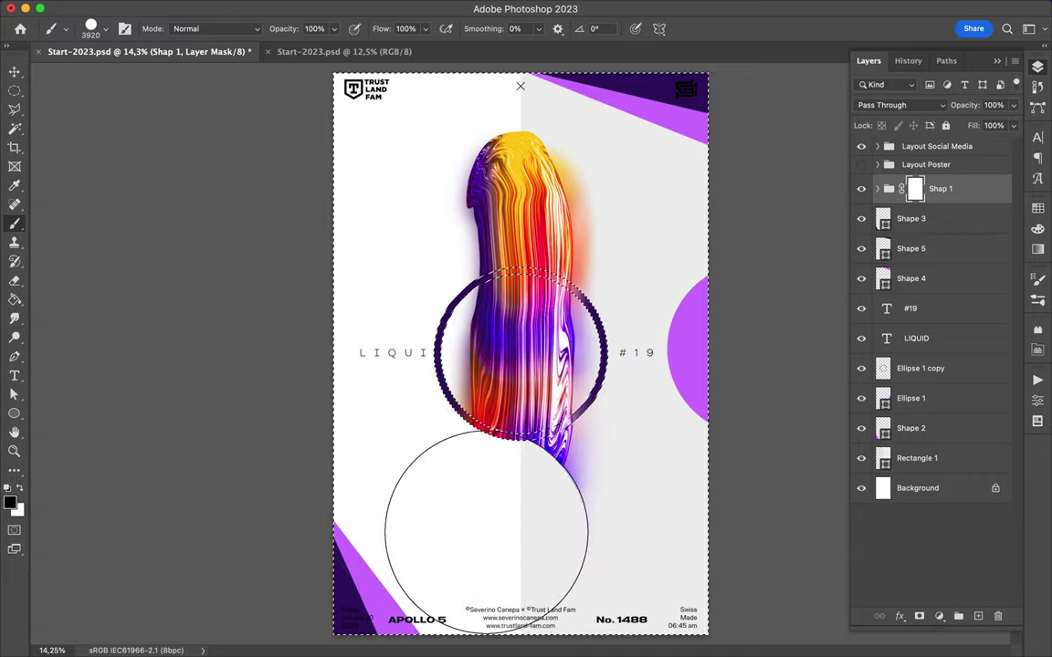
pyautogui.scroll(5, 429, 493)
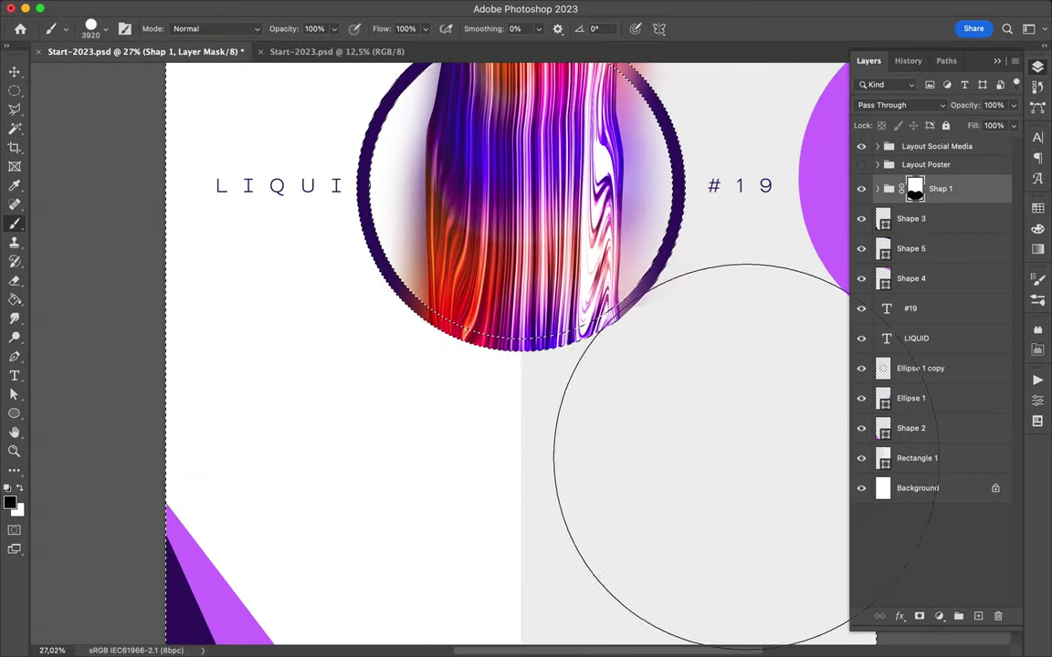
pyautogui.scroll(-5, 431, 382)
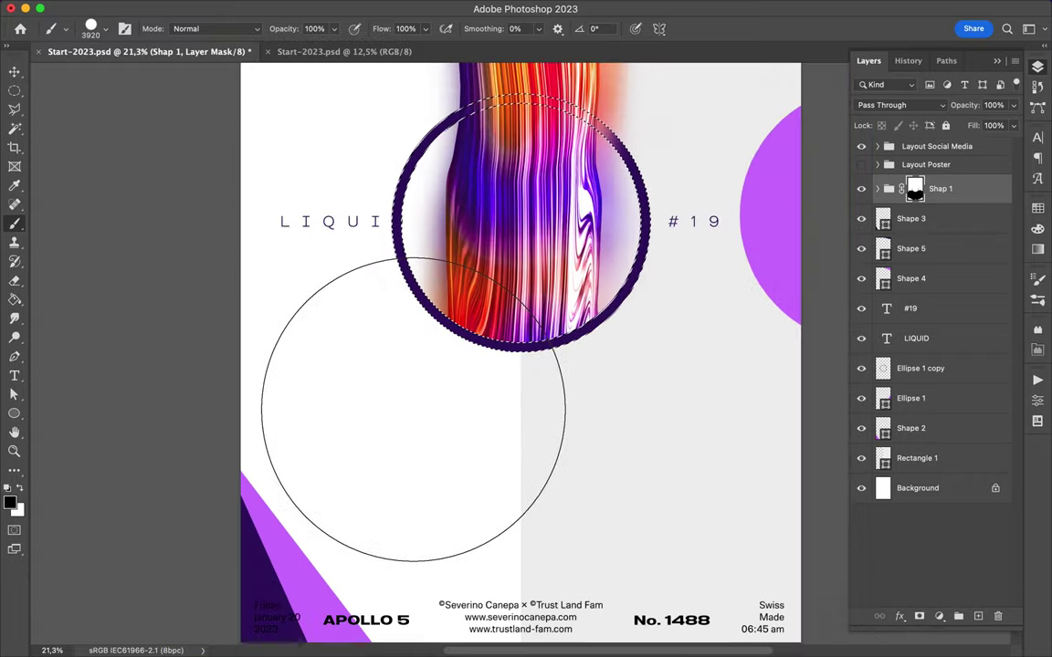
# - Move the liquid shape and ring about 130 px down
pyautogui.press('v')
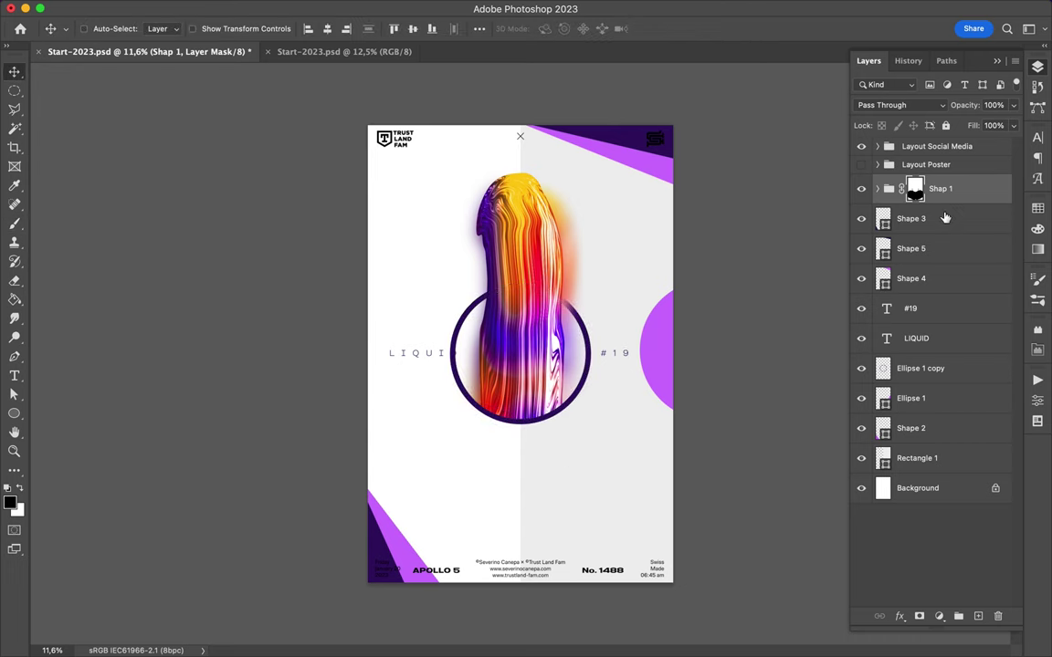
pyautogui.click(921, 368)
pyautogui.moveTo(525, 311)
pyautogui.mouseDown()
pyautogui.moveTo(525, 429)
pyautogui.moveTo(470, 297)
pyautogui.mouseUp()
# - Duplicate the liquid and ring, rotating the copy horizontal and flipping it at the top
pyautogui.hotkey('ctrl', 't')
pyautogui.moveTo(381, 98)
pyautogui.mouseDown()
pyautogui.moveTo(580, 305)
pyautogui.moveTo(566, 206)
pyautogui.mouseUp()
pyautogui.press('Return')
pyautogui.hotkey('ctrl', 't')
pyautogui.press('Escape')
pyautogui.click(877, 188)
pyautogui.click(942, 249)
pyautogui.keyDown('shift'); pyautogui.click(947, 338); pyautogui.keyUp('shift')
pyautogui.hotkey('ctrl', 't')
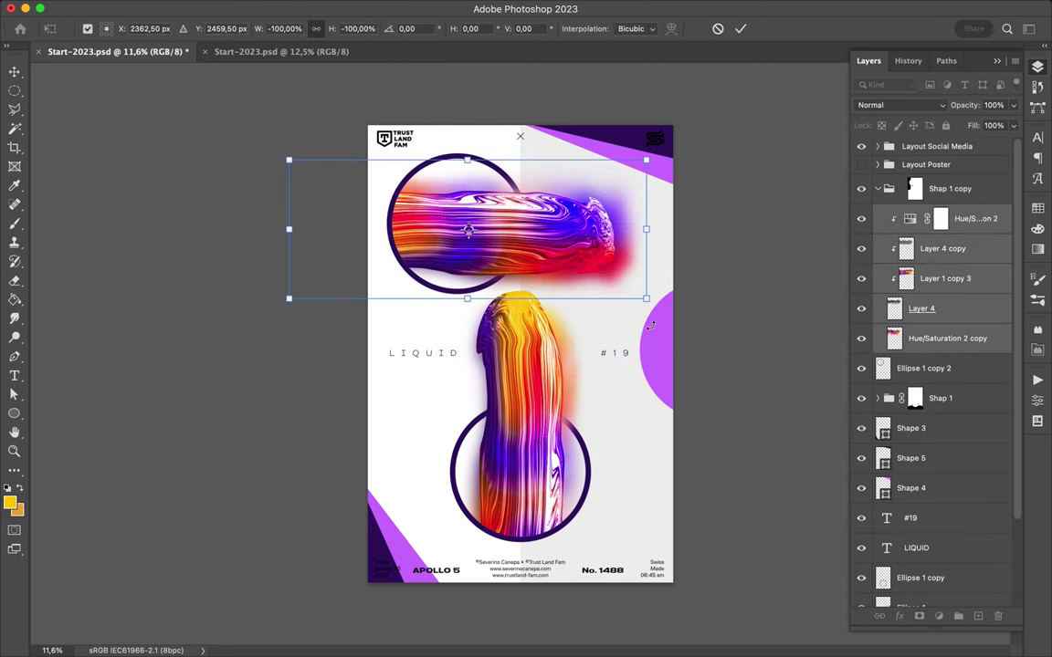
pyautogui.press('Return')
# - Scale the top copy of the liquid and ring down to about 65%
pyautogui.press('ctrl')
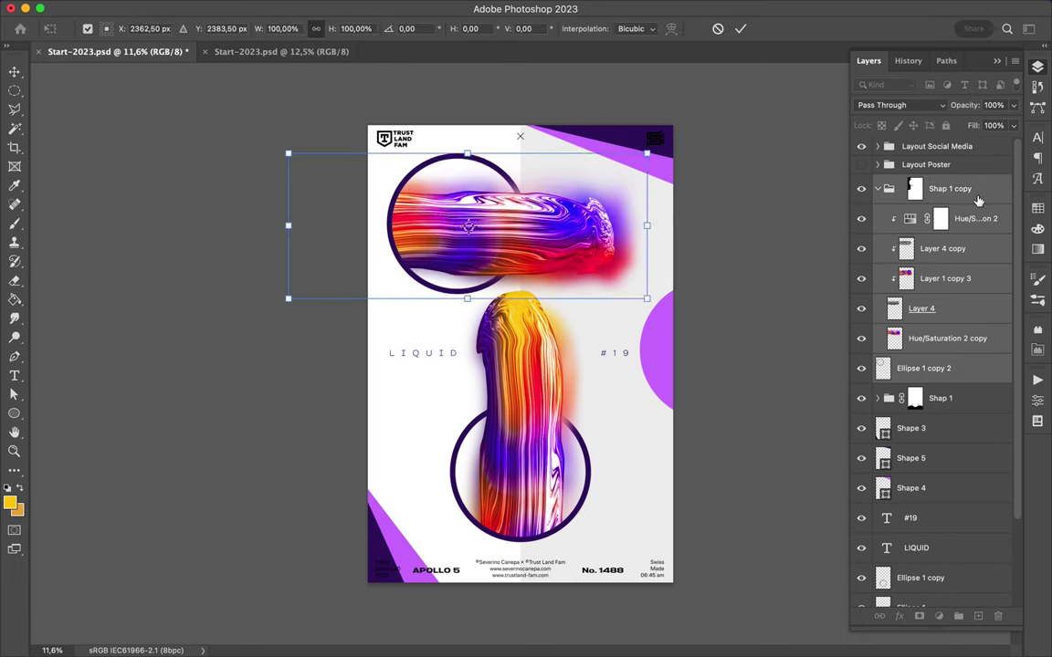
pyautogui.rightClick(855, 188)
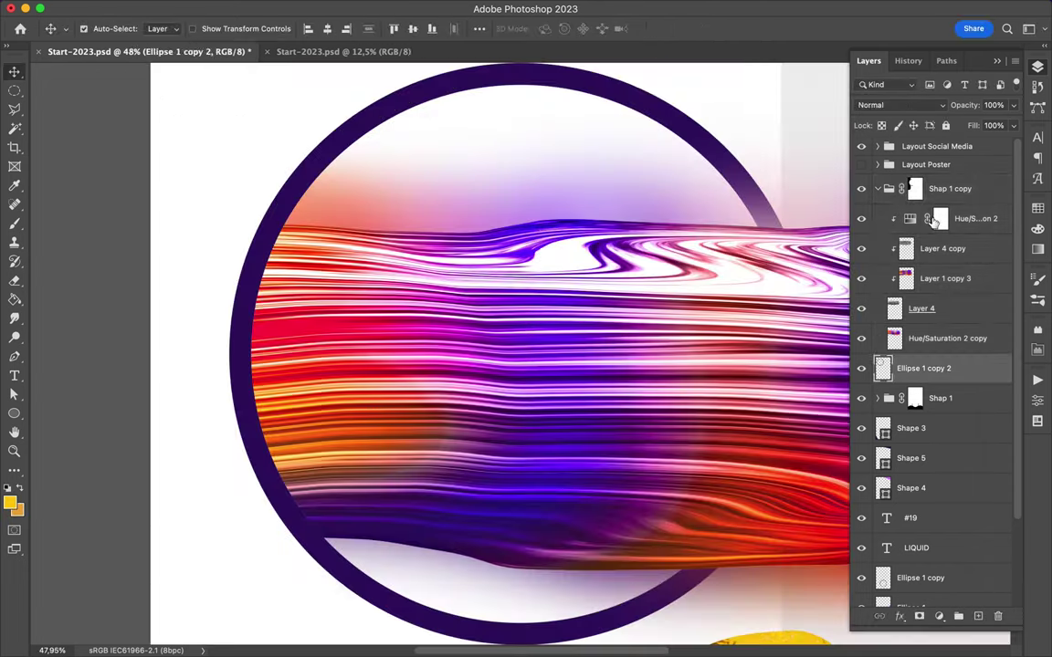
pyautogui.keyDown('shift'); pyautogui.click(930, 337); pyautogui.keyUp('shift')
pyautogui.hotkey('ctrl', '0')
pyautogui.hotkey('ctrl', 't')
pyautogui.moveTo(698, 345)
pyautogui.mouseDown()
pyautogui.moveTo(571, 365)
pyautogui.moveTo(520, 237)
pyautogui.mouseUp()
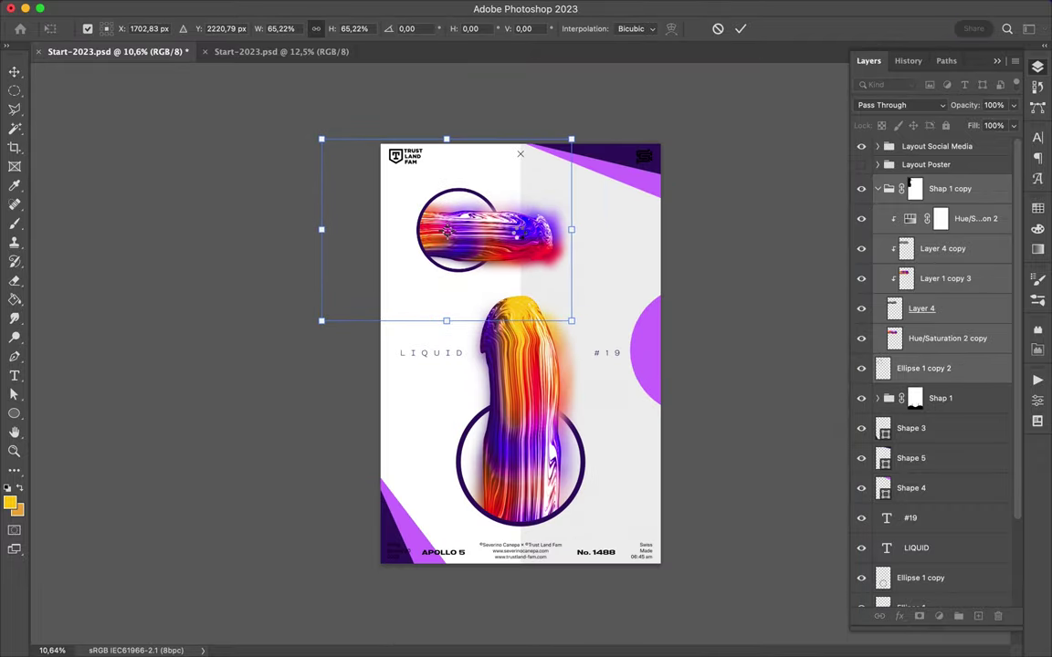
pyautogui.press('Return')
pyautogui.hotkey('ctrl', '-')
pyautogui.press('b')
pyautogui.rightClick(408, 402)
pyautogui.click(402, 373)
# - On a new layer, paint a soft purple glow around the lower ring with a large brush
pyautogui.click(916, 547)
pyautogui.click(978, 616)
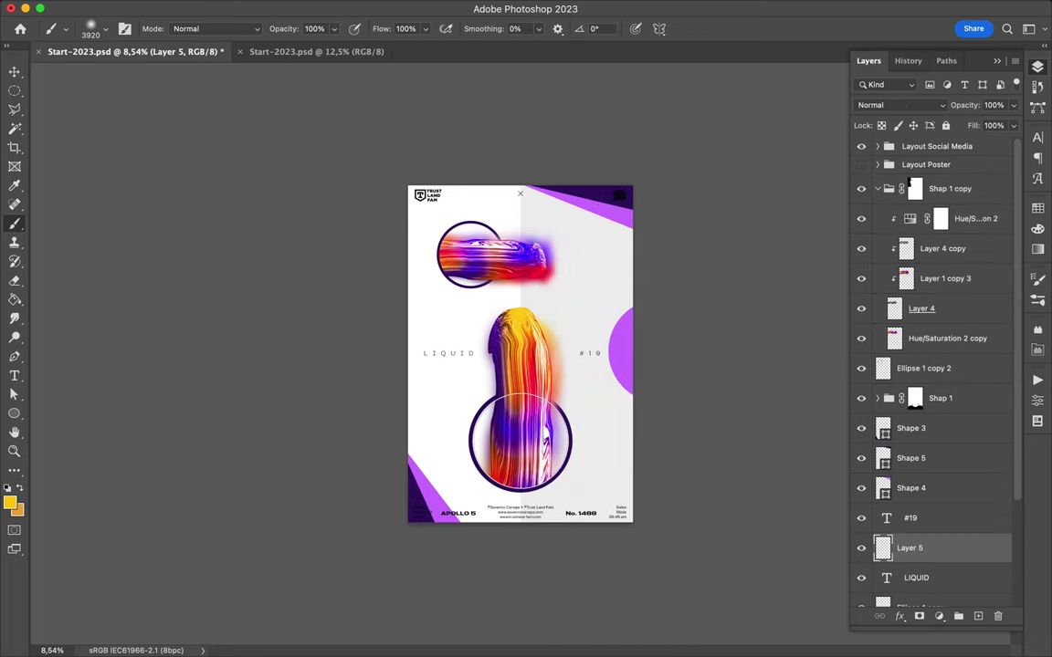
pyautogui.click(1037, 208)
pyautogui.click(106, 30)
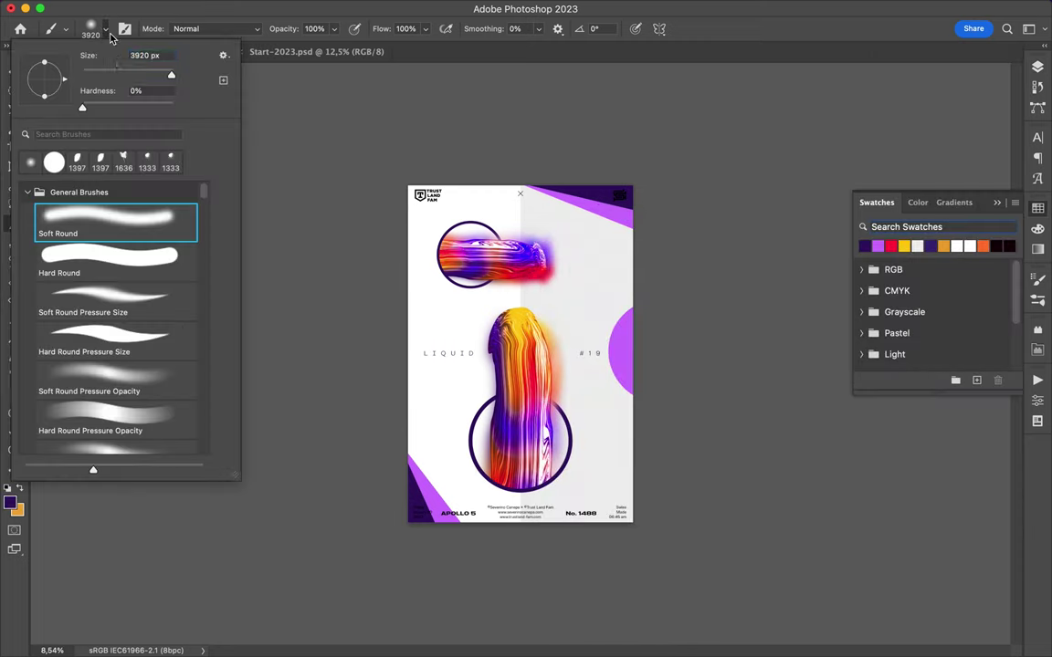
pyautogui.write('3')
pyautogui.press('Return')
pyautogui.click(519, 441)
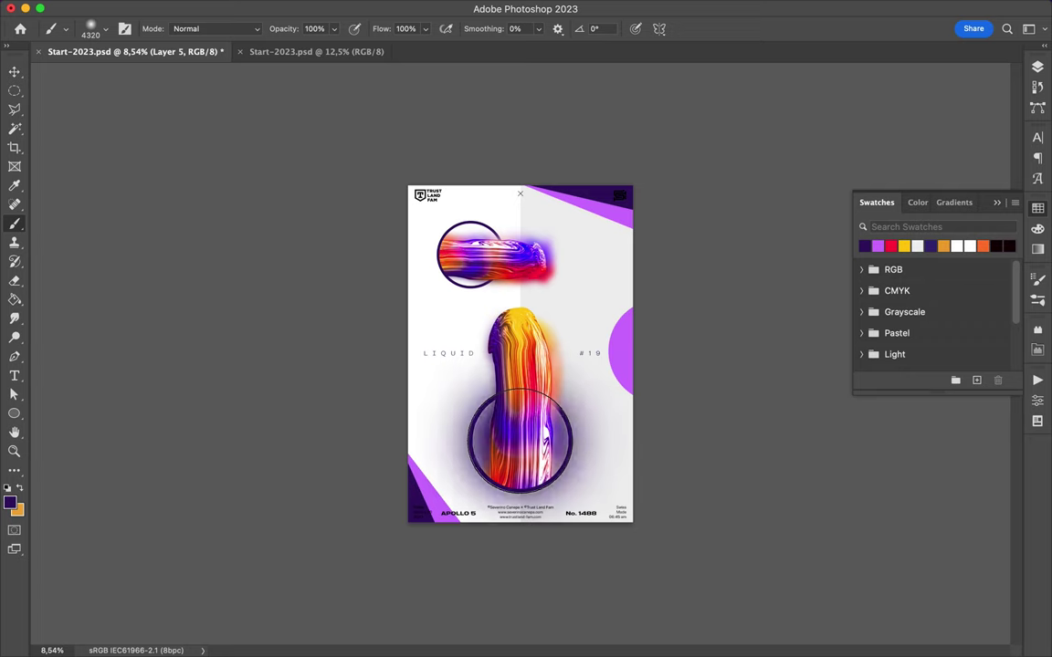
# - Reorder layers so Layer 5's glow and Ellipse 1 copy sit just under the ring
pyautogui.press('v')
pyautogui.press('F7')
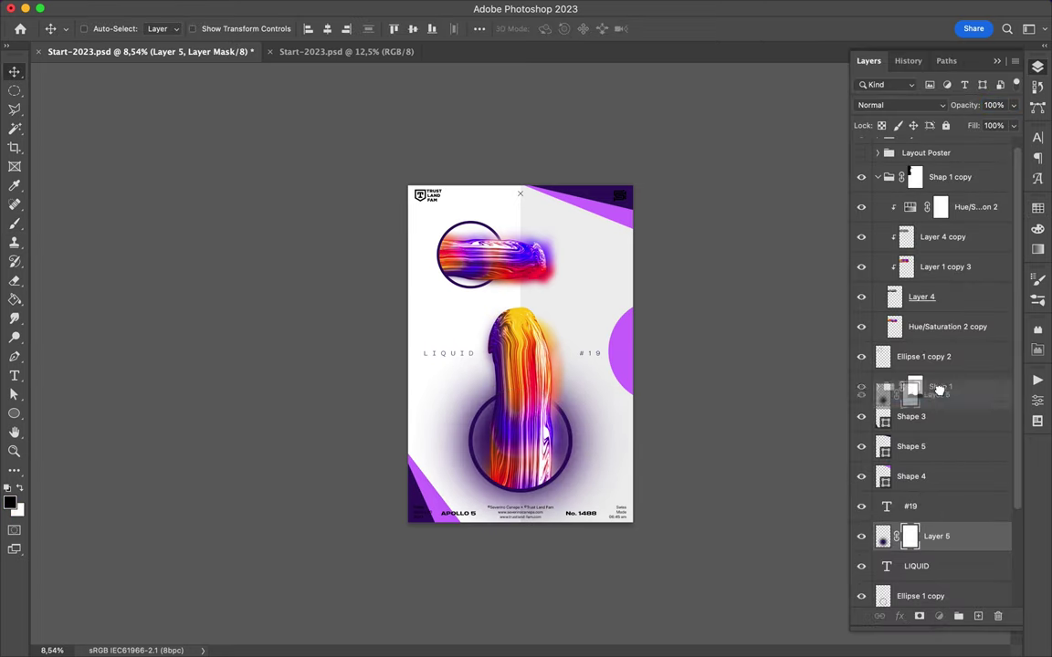
pyautogui.moveTo(938, 390); pyautogui.dragTo(939, 383)
pyautogui.moveTo(913, 519); pyautogui.dragTo(905, 374)
pyautogui.moveTo(931, 309); pyautogui.dragTo(884, 388)
# - Mask the glow layer and clear the glow from inside the lower ring
pyautogui.press('b')
pyautogui.hotkey('ctrl', 'shift', 'i')
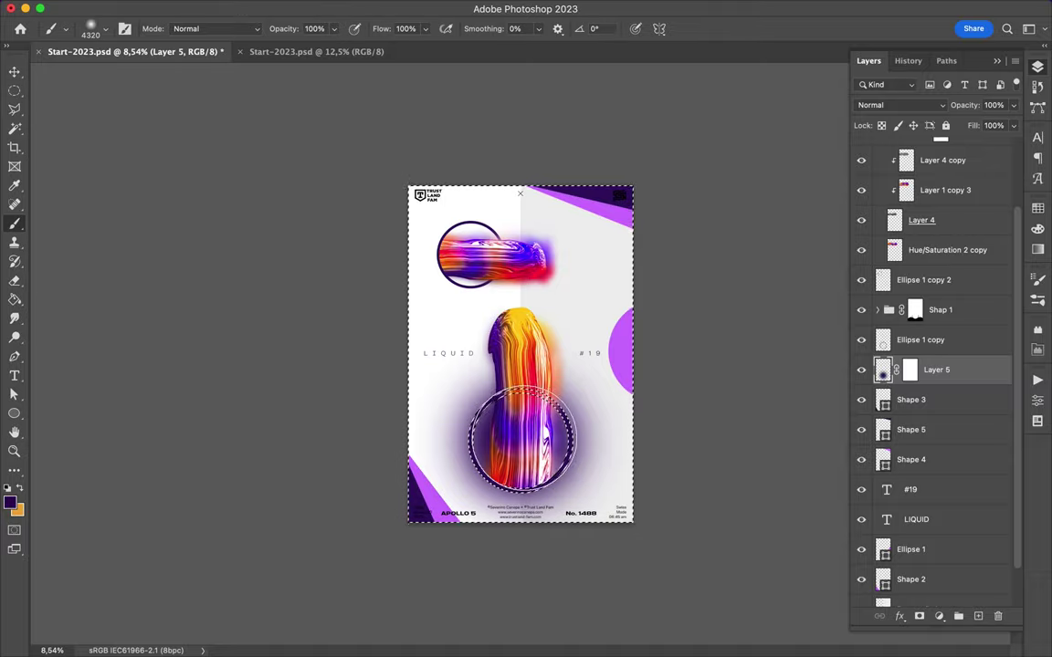
pyautogui.scroll(5, 520, 439)
pyautogui.click(64, 28)
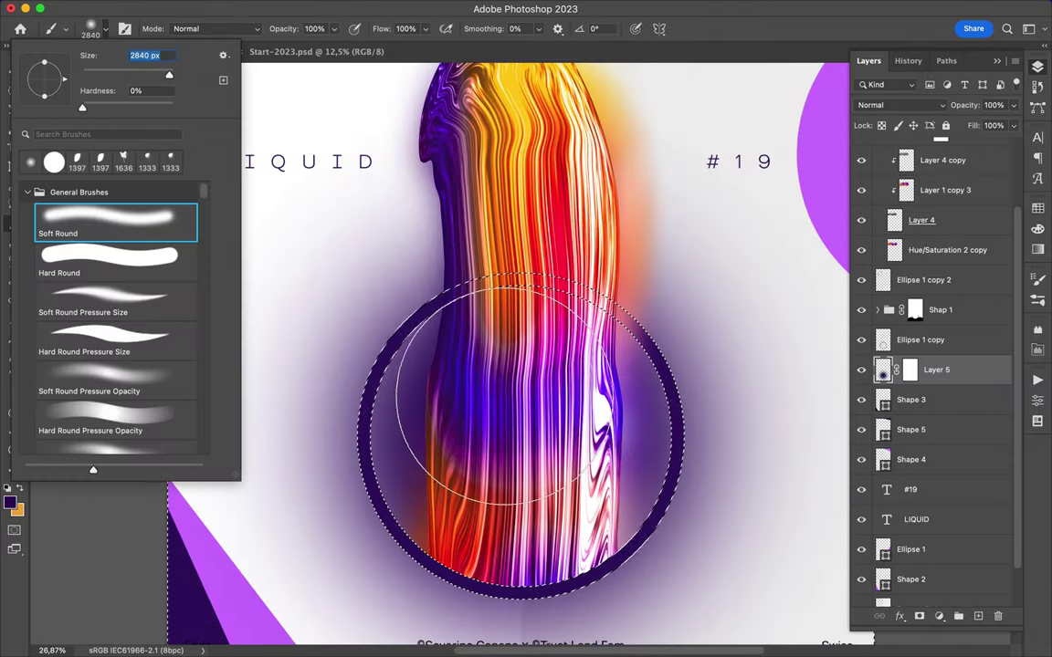
pyautogui.press('Escape')
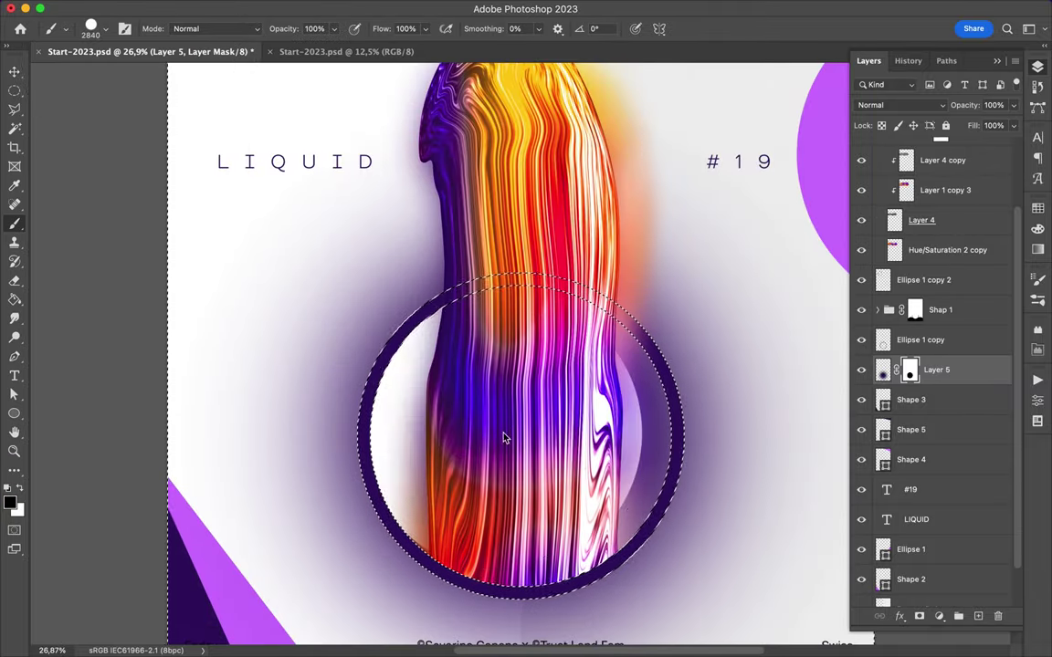
pyautogui.moveTo(503, 438); pyautogui.dragTo(527, 451)
# - Fit the poster in view, target Layer 5's pixels and clear the selection
pyautogui.hotkey('ctrl', '0')
pyautogui.press('m')
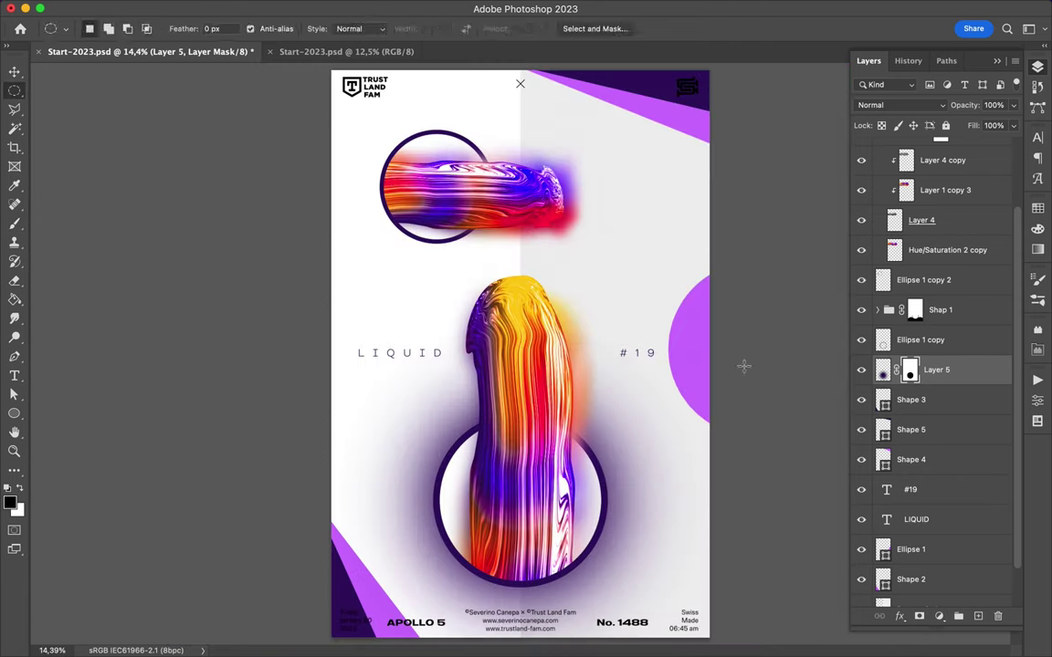
pyautogui.press('v')
pyautogui.press('b')
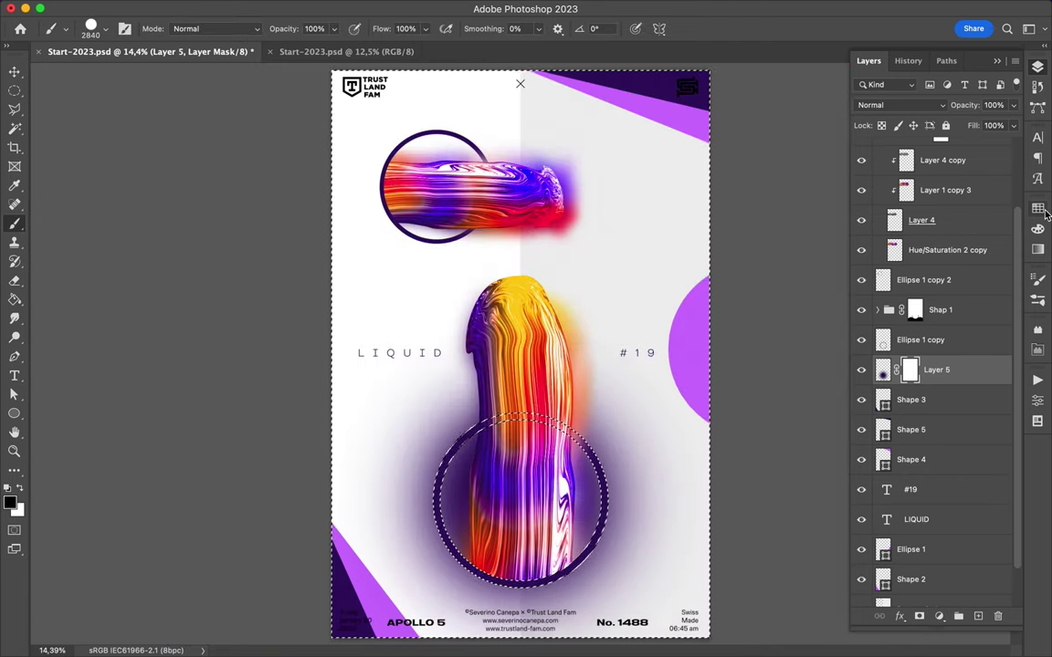
pyautogui.click(882, 370)
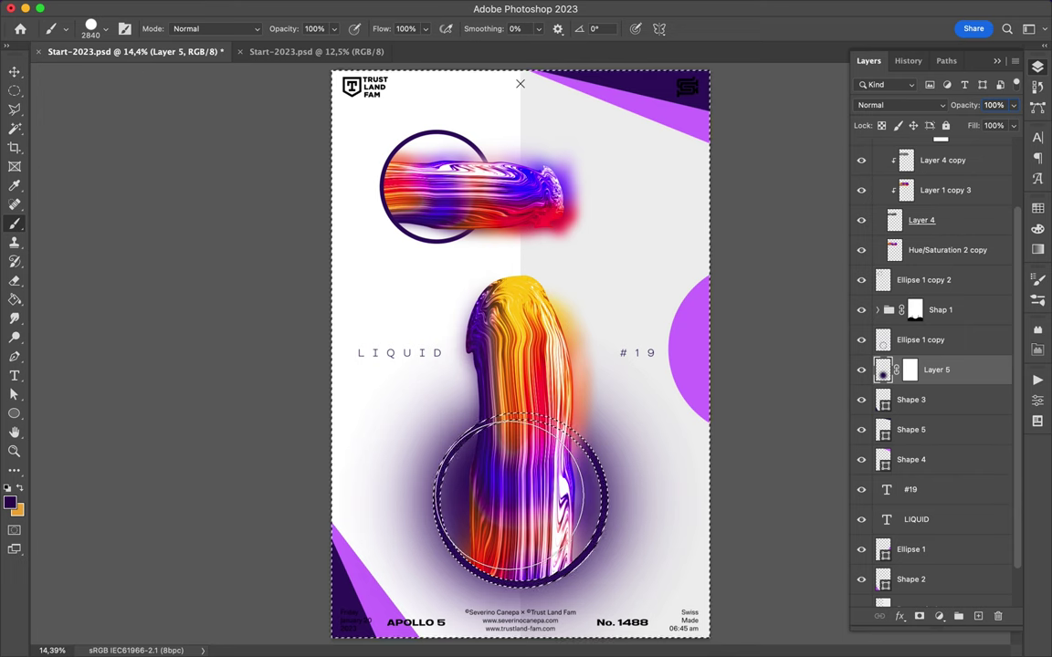
pyautogui.press('m')
pyautogui.hotkey('ctrl', 'd')
pyautogui.scroll(5, 527, 484)
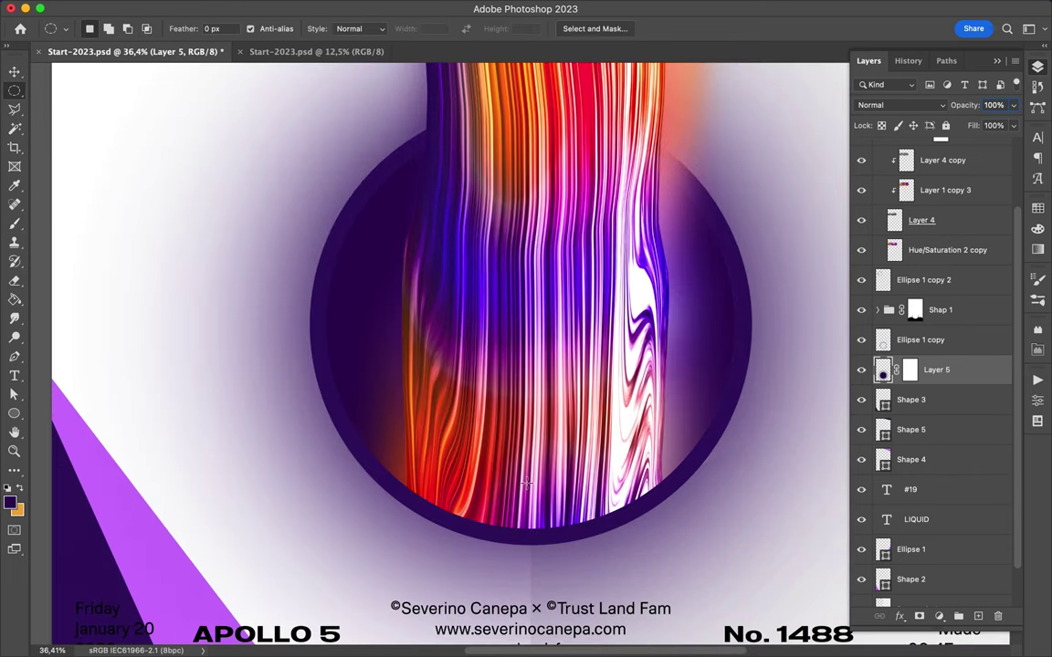
# - Free Transform the lower ring's glow to enlarge it slightly, then commit
pyautogui.click(144, 8)
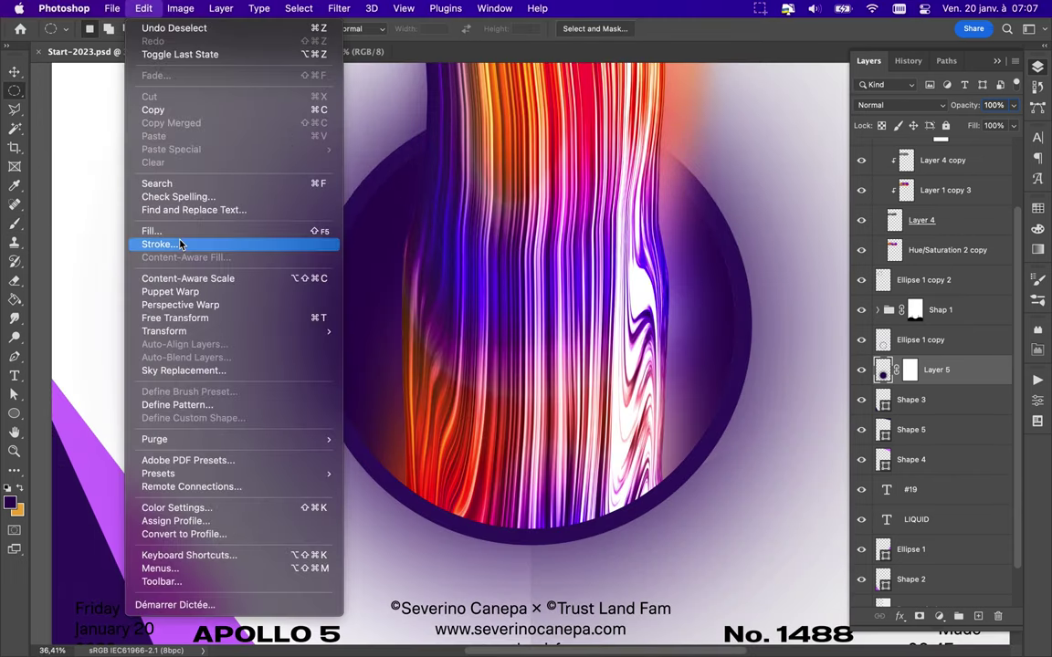
pyautogui.click(366, 316)
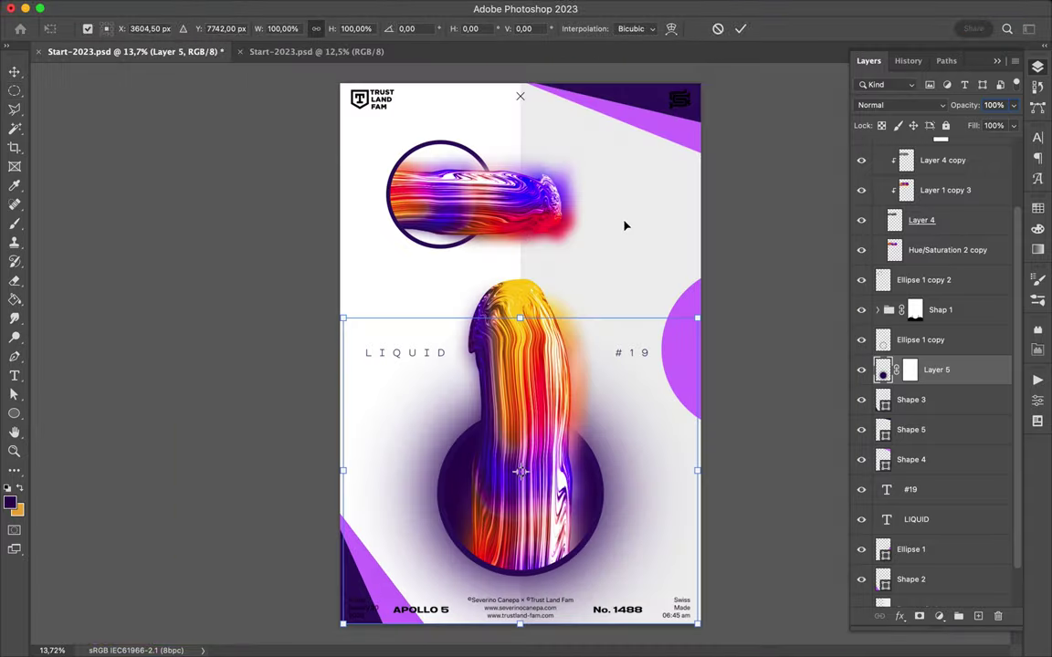
pyautogui.moveTo(522, 316); pyautogui.dragTo(536, 313)
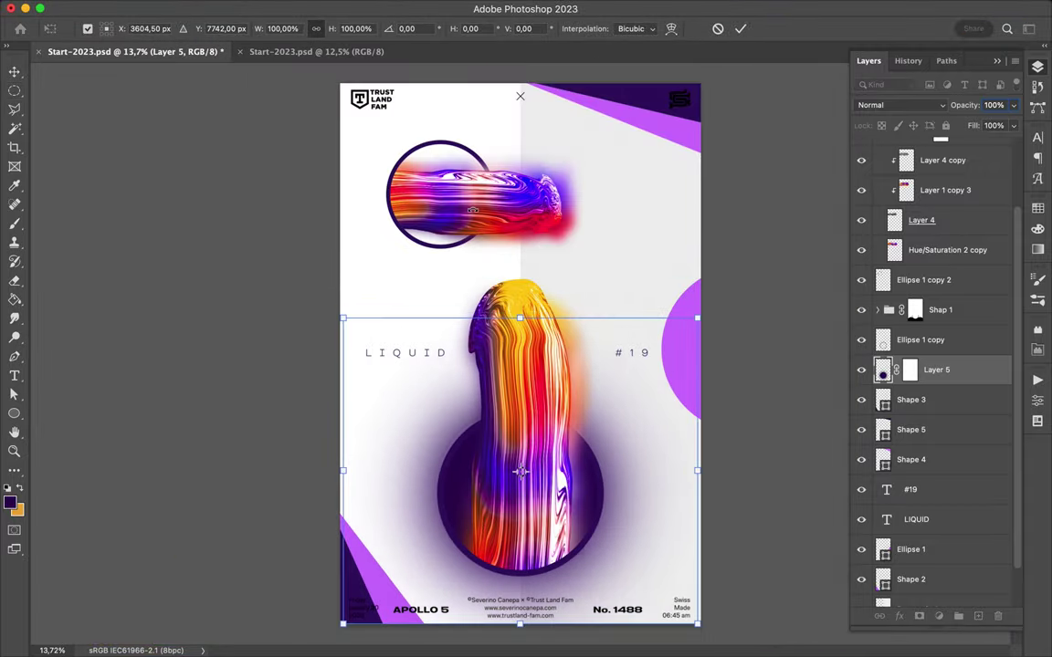
pyautogui.press('Return')
pyautogui.press('m')
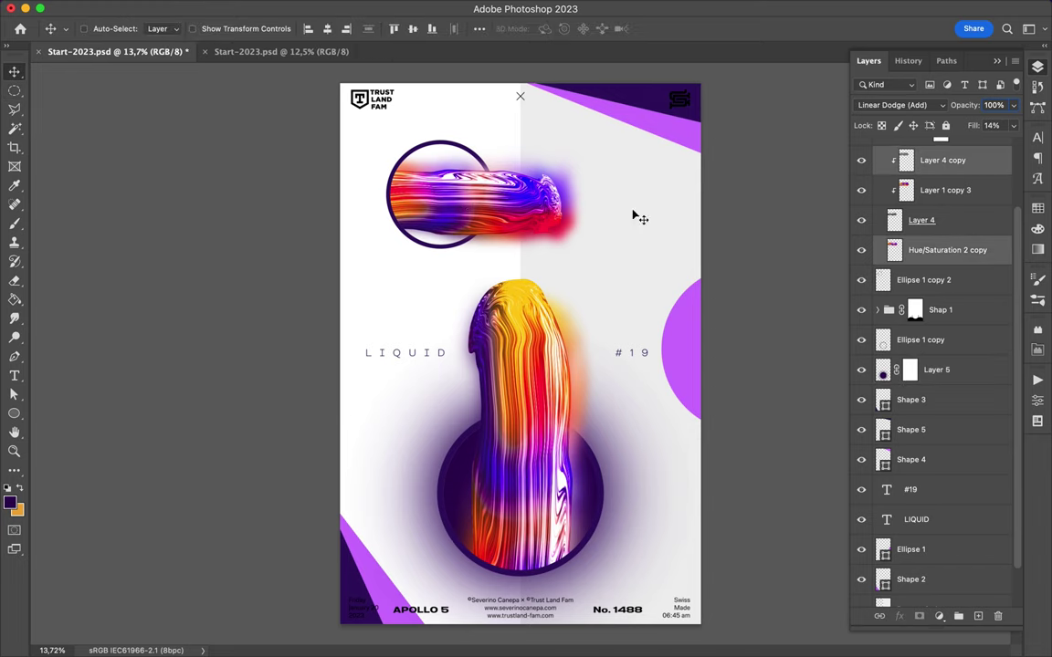
# - Move the old top shape into Layout Poster; duplicate, rotate 90° and shrink the lower shape and ring
pyautogui.scroll(5, 940, 228)
pyautogui.moveTo(940, 178)
pyautogui.mouseDown()
pyautogui.moveTo(941, 165)
pyautogui.moveTo(945, 180)
pyautogui.mouseUp()
pyautogui.moveTo(521, 366); pyautogui.dragTo(535, 216)
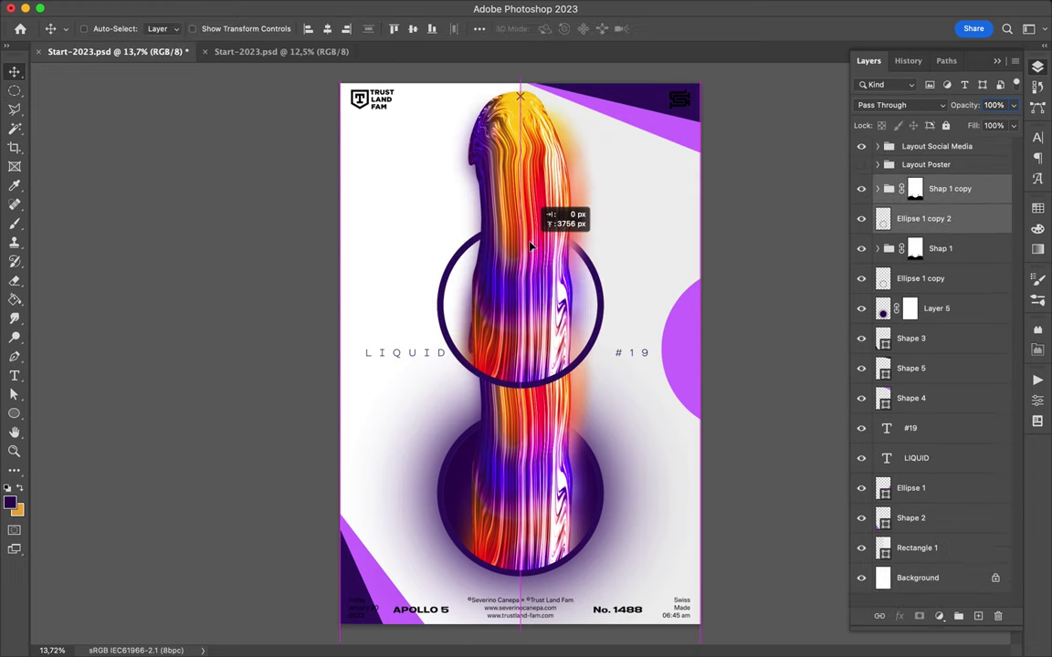
pyautogui.hotkey('ctrl', 't')
pyautogui.moveTo(521, 384)
pyautogui.mouseDown()
pyautogui.moveTo(536, 304)
pyautogui.moveTo(429, 187)
pyautogui.mouseUp()
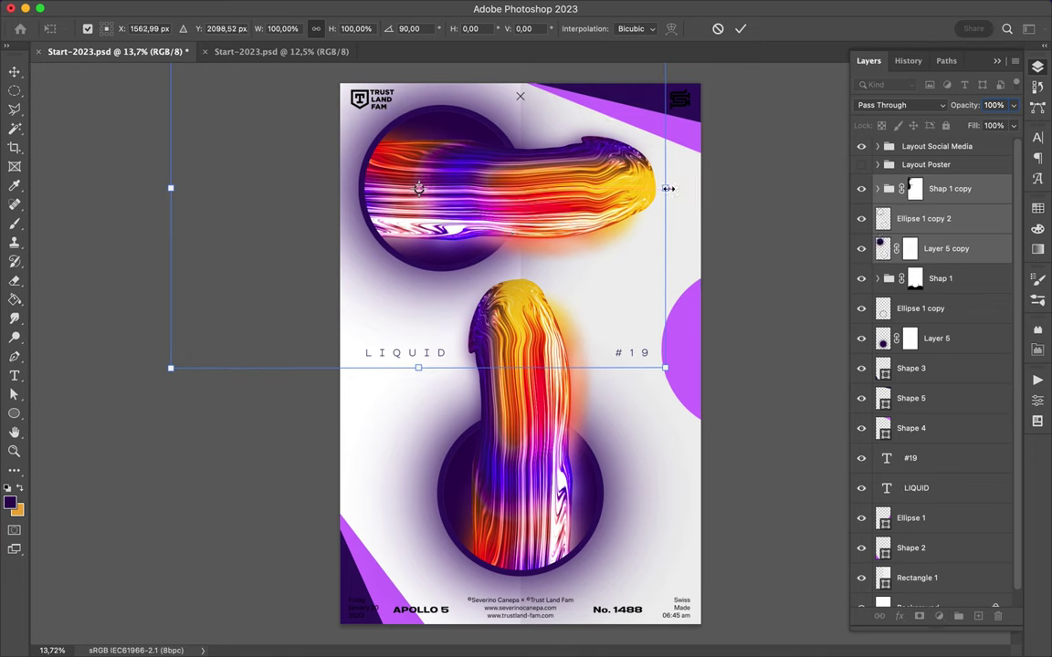
pyautogui.moveTo(669, 187); pyautogui.dragTo(462, 202)
pyautogui.moveTo(402, 183)
pyautogui.mouseDown()
pyautogui.moveTo(474, 164)
pyautogui.moveTo(488, 190)
pyautogui.mouseUp()
pyautogui.press('Return')
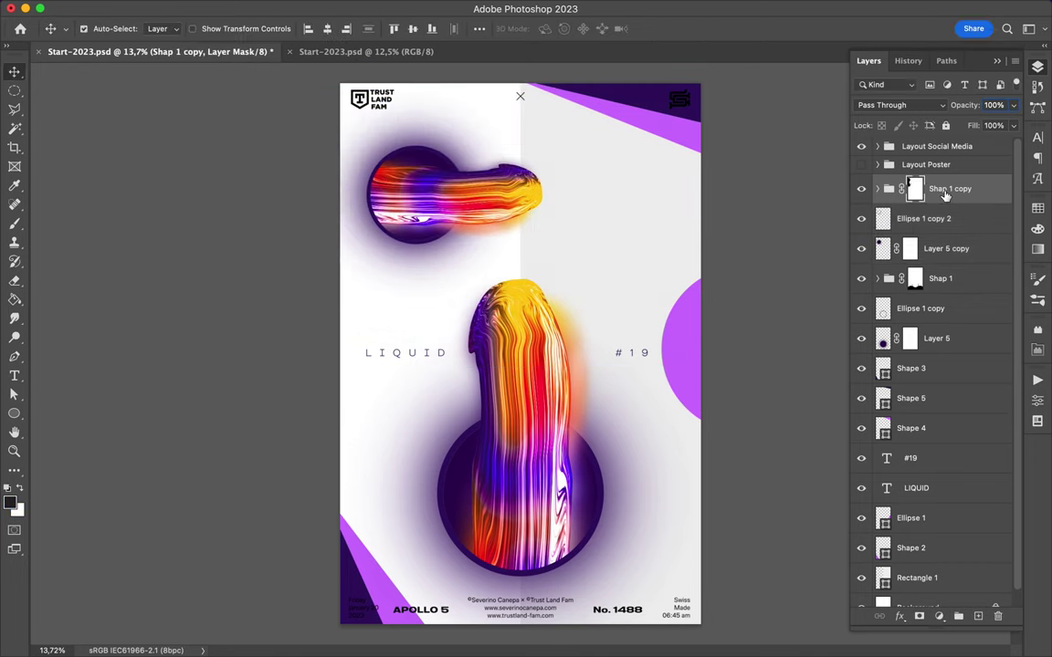
# - Flip the paint layers and Hue/Saturation 2 copy inside the Shap 1 copy group
pyautogui.click(878, 188)
pyautogui.click(942, 248)
pyautogui.keyDown('shift'); pyautogui.click(947, 338); pyautogui.keyUp('shift')
pyautogui.hotkey('ctrl', 't')
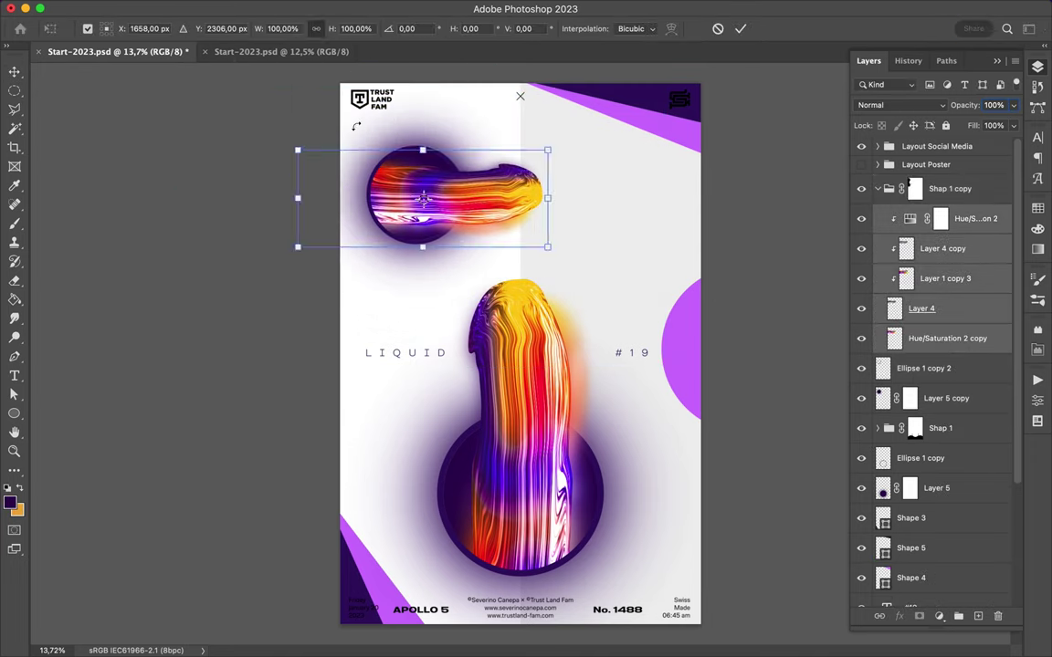
pyautogui.press('Return')
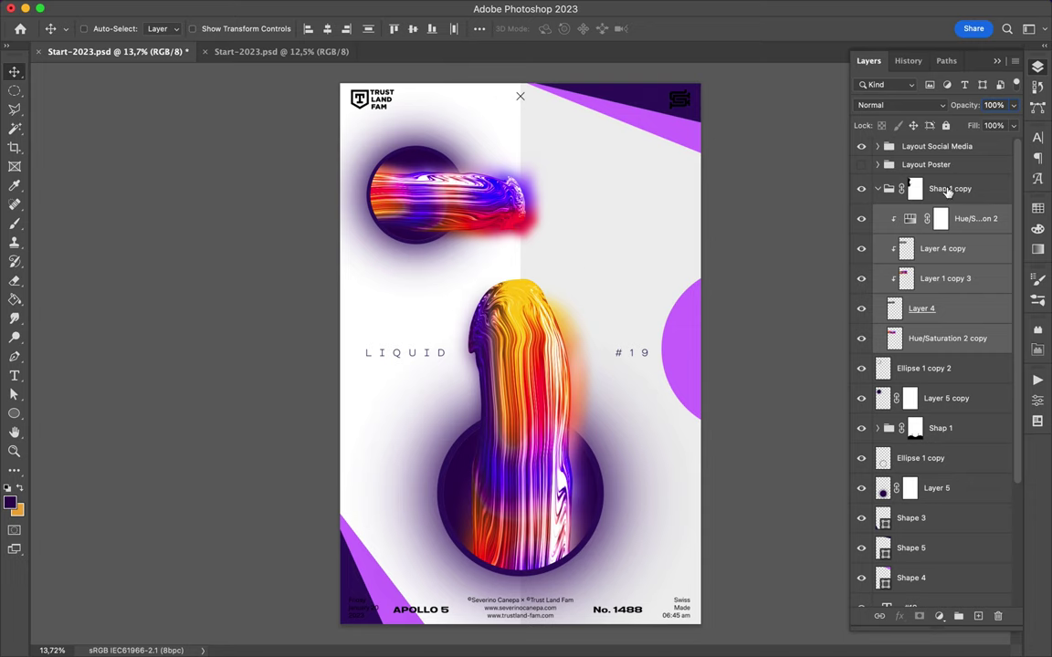
# - Rotate the Shap 1 copy group a quarter turn and place it at top centre
pyautogui.click(950, 188)
pyautogui.hotkey('ctrl', 't')
pyautogui.moveTo(553, 306); pyautogui.dragTo(288, 347)
pyautogui.moveTo(417, 233); pyautogui.dragTo(534, 206)
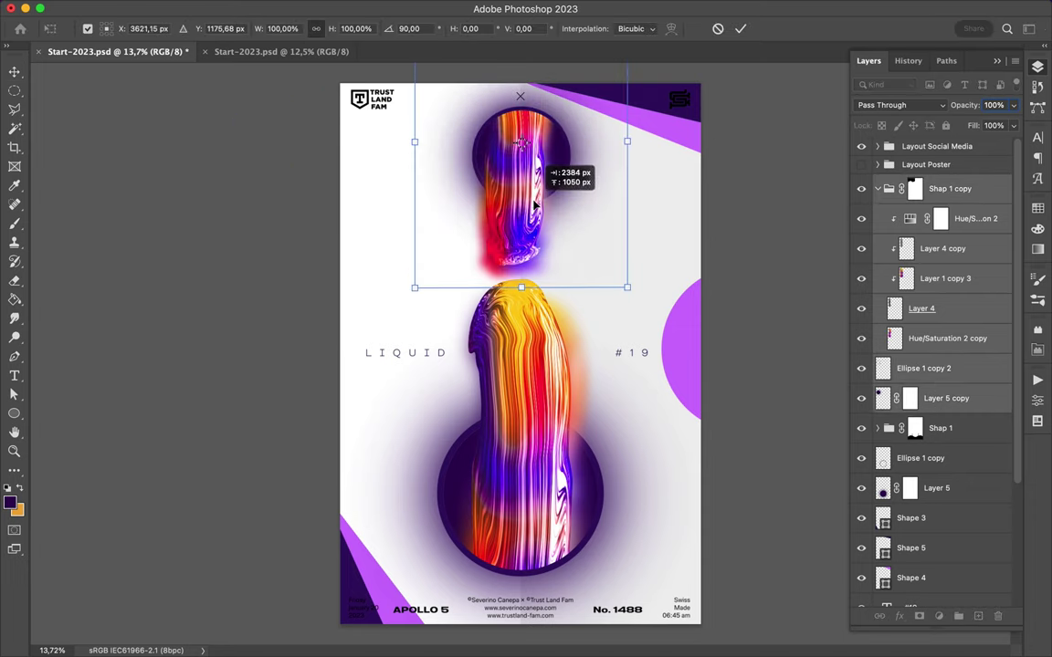
pyautogui.press('Return')
# - Nudge the lower Shap 1 group, Ellipse 1 copy and Layer 5 into alignment
pyautogui.click(941, 428)
pyautogui.keyDown('shift'); pyautogui.click(936, 487); pyautogui.keyUp('shift')
pyautogui.hotkey('ctrl', 't')
pyautogui.press('Return')
pyautogui.moveTo(518, 293); pyautogui.dragTo(517, 298)
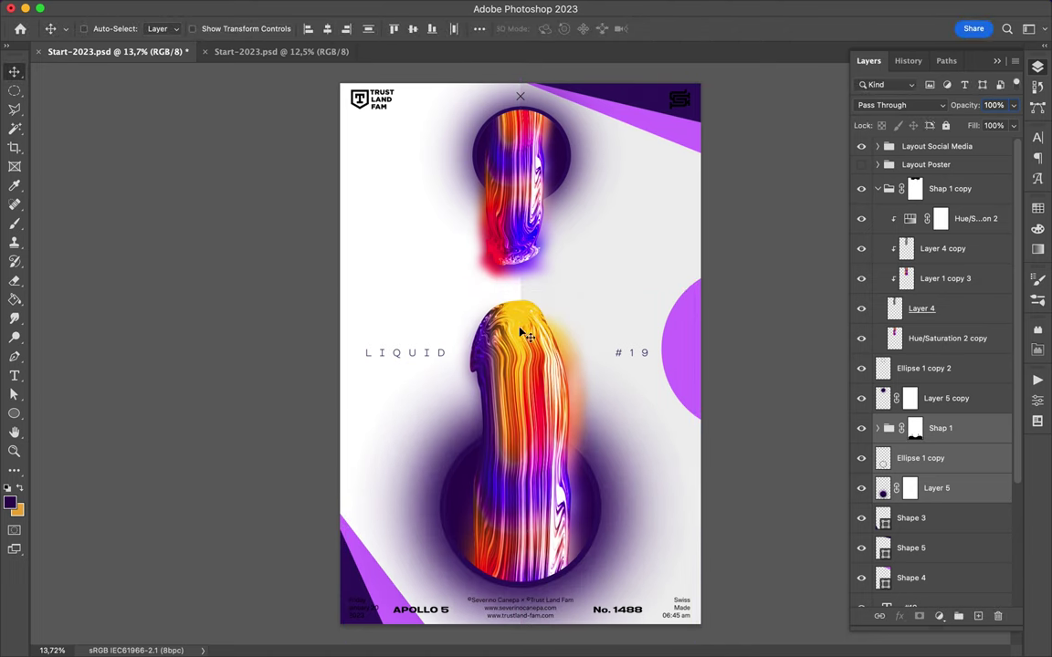
# - Apply large Gaussian blur smart filters to Ellipse 1 and Shape 5 (radius about 117.8)
pyautogui.keyDown('ctrl'); pyautogui.click(683, 333); pyautogui.keyUp('ctrl')
pyautogui.click(338, 8)
pyautogui.click(565, 249)
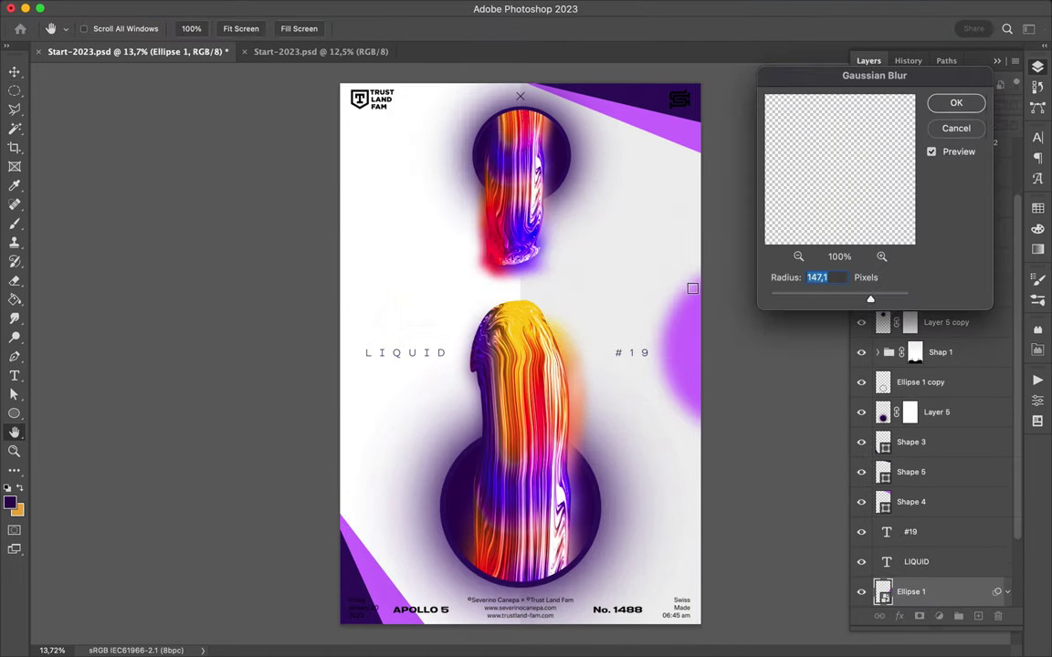
pyautogui.moveTo(887, 284); pyautogui.dragTo(893, 285)
pyautogui.click(956, 103)
pyautogui.click(911, 430)
pyautogui.click(338, 9)
pyautogui.click(364, 29)
pyautogui.moveTo(893, 294); pyautogui.dragTo(864, 300)
pyautogui.click(956, 103)
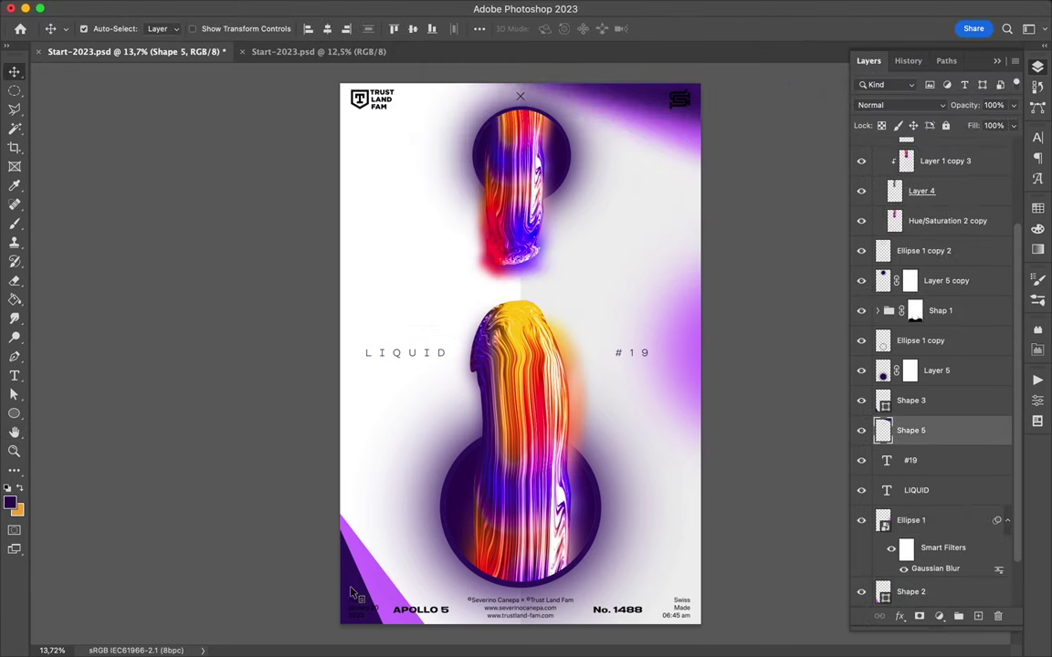
# - Shift the Shape 3 glow left and move the right purple glow downward
pyautogui.hotkey('alt', ']')
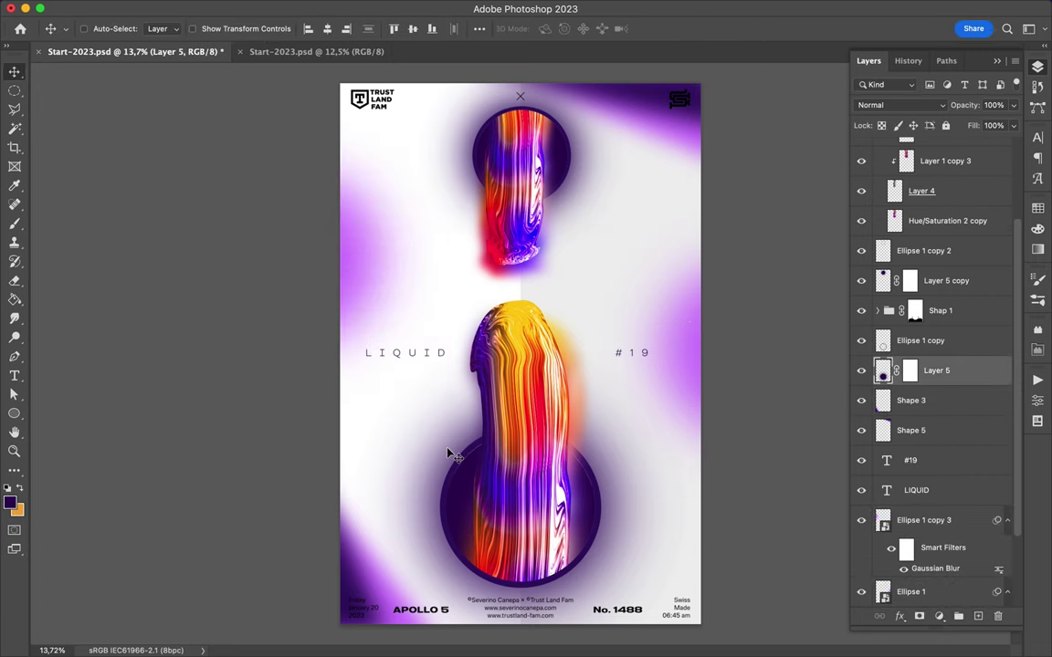
pyautogui.keyDown('super'); pyautogui.click(668, 142); pyautogui.keyUp('super')
pyautogui.moveTo(669, 143)
pyautogui.mouseDown()
pyautogui.moveTo(354, 583)
pyautogui.moveTo(680, 94)
pyautogui.mouseUp()
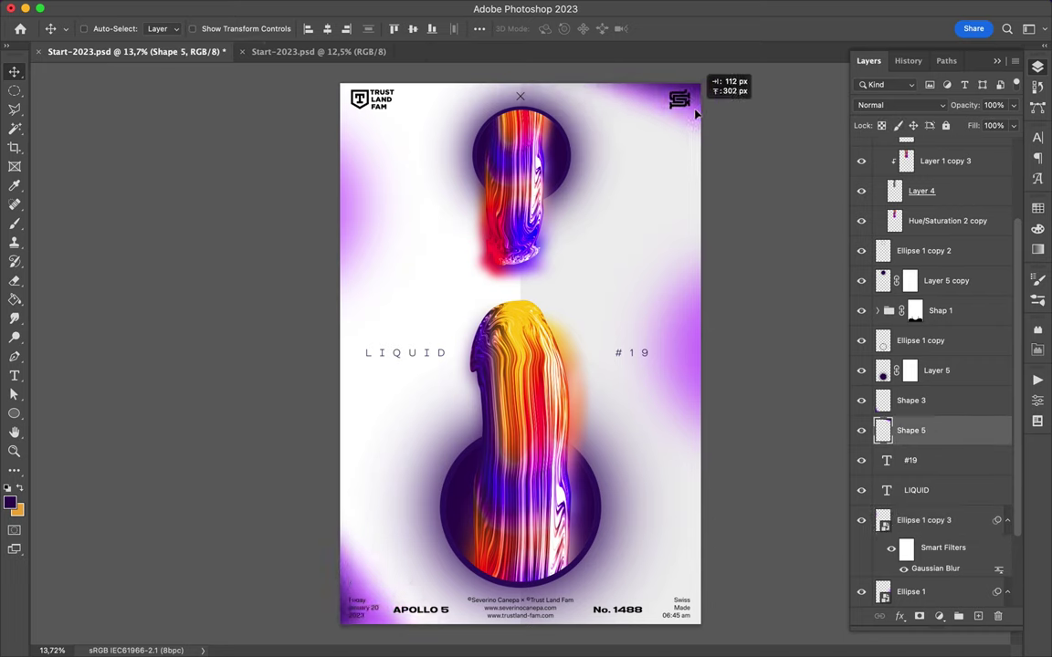
pyautogui.moveTo(681, 310); pyautogui.dragTo(691, 500)
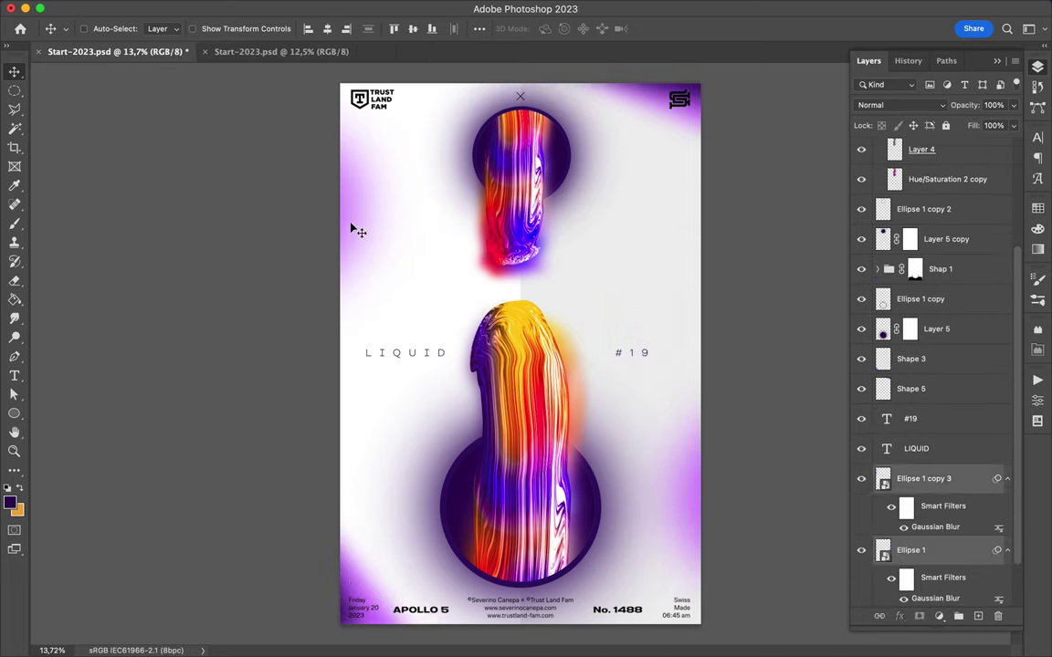
pyautogui.click(603, 195)
pyautogui.click(437, 356)
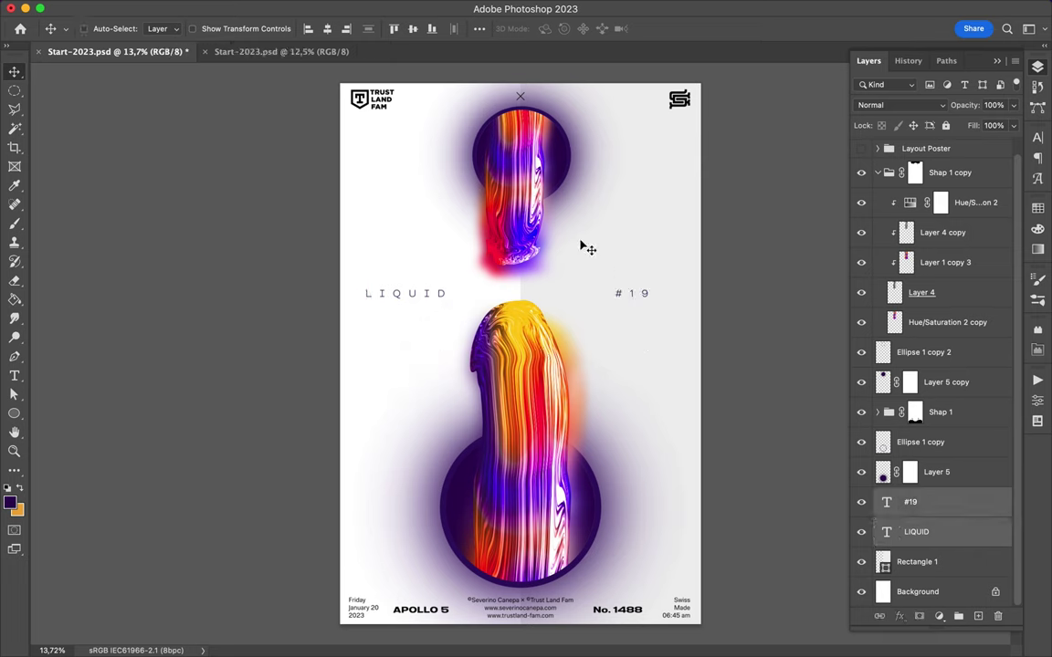
# - Scale the lower artwork down to about 92%, shift it up slightly, and save
pyautogui.click(936, 472)
pyautogui.scroll(1, 956, 214)
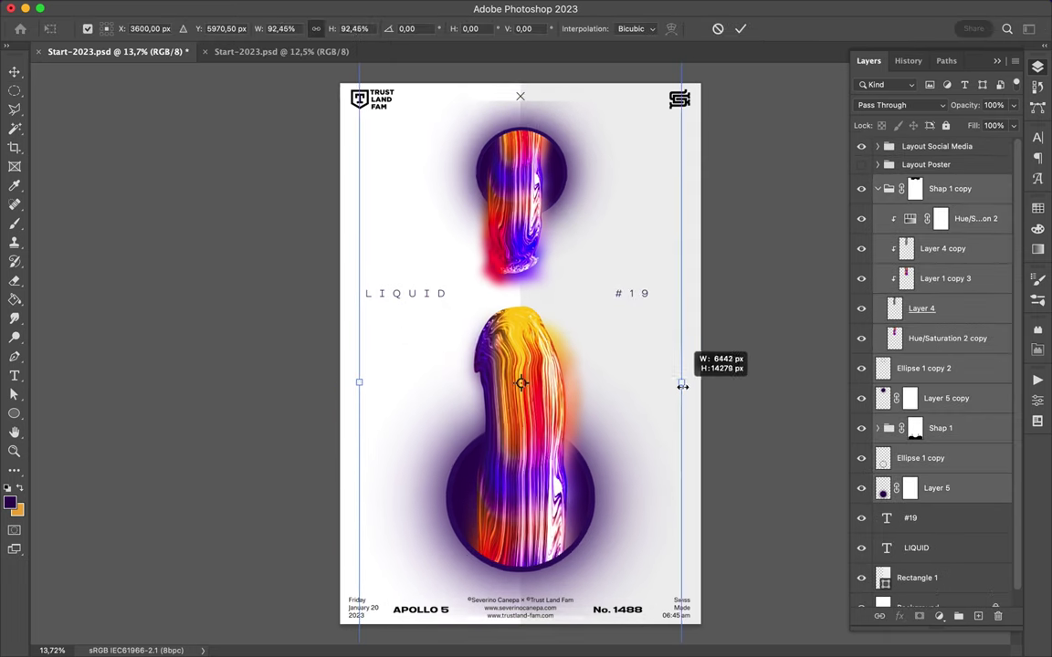
pyautogui.moveTo(704, 375); pyautogui.dragTo(672, 375)
pyautogui.moveTo(571, 438); pyautogui.dragTo(566, 429)
pyautogui.press('Return')
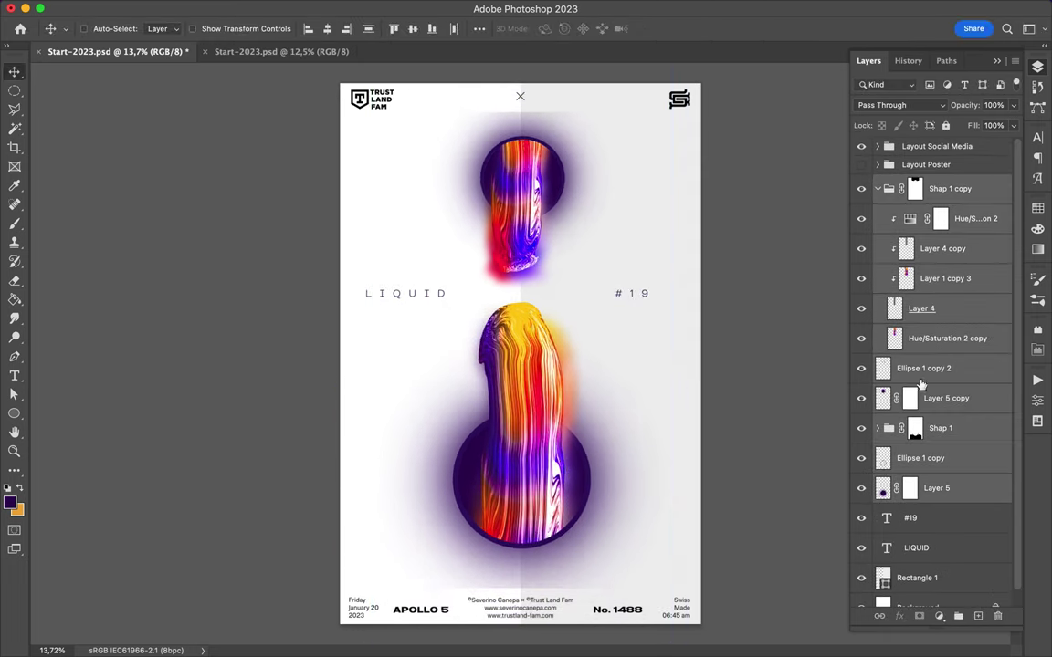
pyautogui.click(555, 432)
pyautogui.hotkey('ctrl', 's')
# - Move LIQUID up between the shapes, align #19 with it, and save
pyautogui.moveTo(424, 298)
pyautogui.mouseDown()
pyautogui.moveTo(440, 295)
pyautogui.moveTo(429, 294)
pyautogui.mouseUp()
pyautogui.moveTo(629, 293)
pyautogui.mouseDown()
pyautogui.moveTo(605, 296)
pyautogui.moveTo(610, 305)
pyautogui.mouseUp()
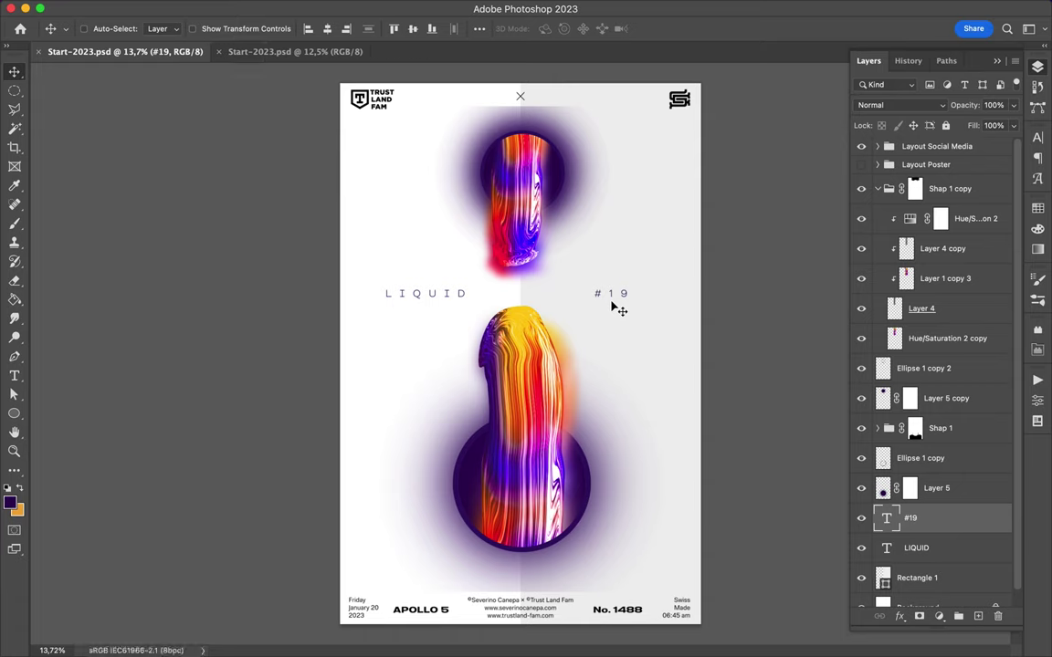
pyautogui.hotkey('ctrl', 's')
pyautogui.click(759, 8)
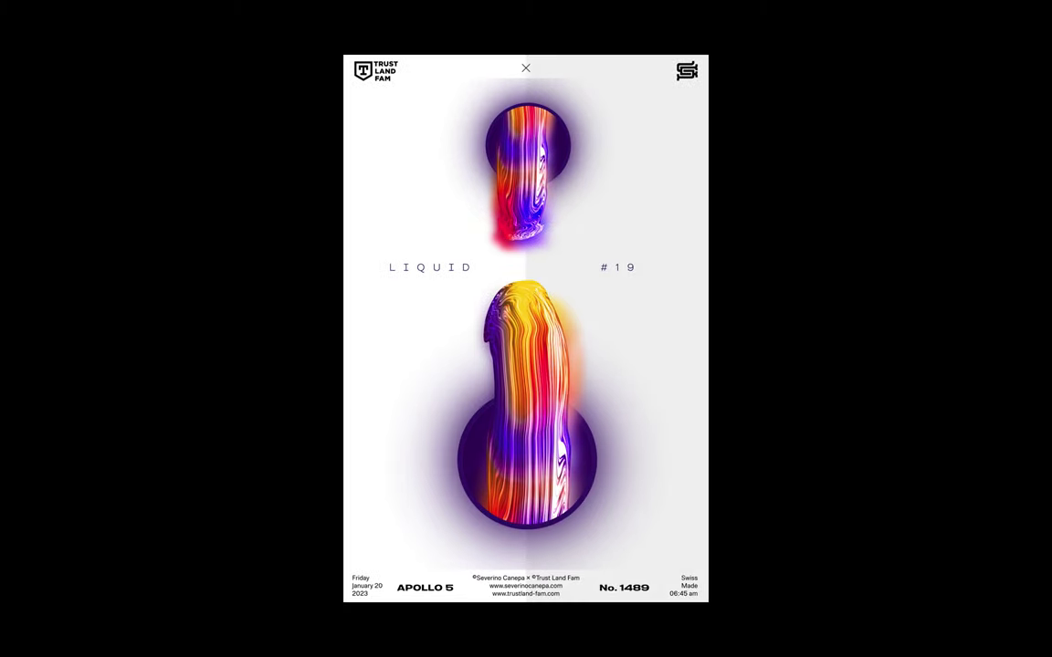